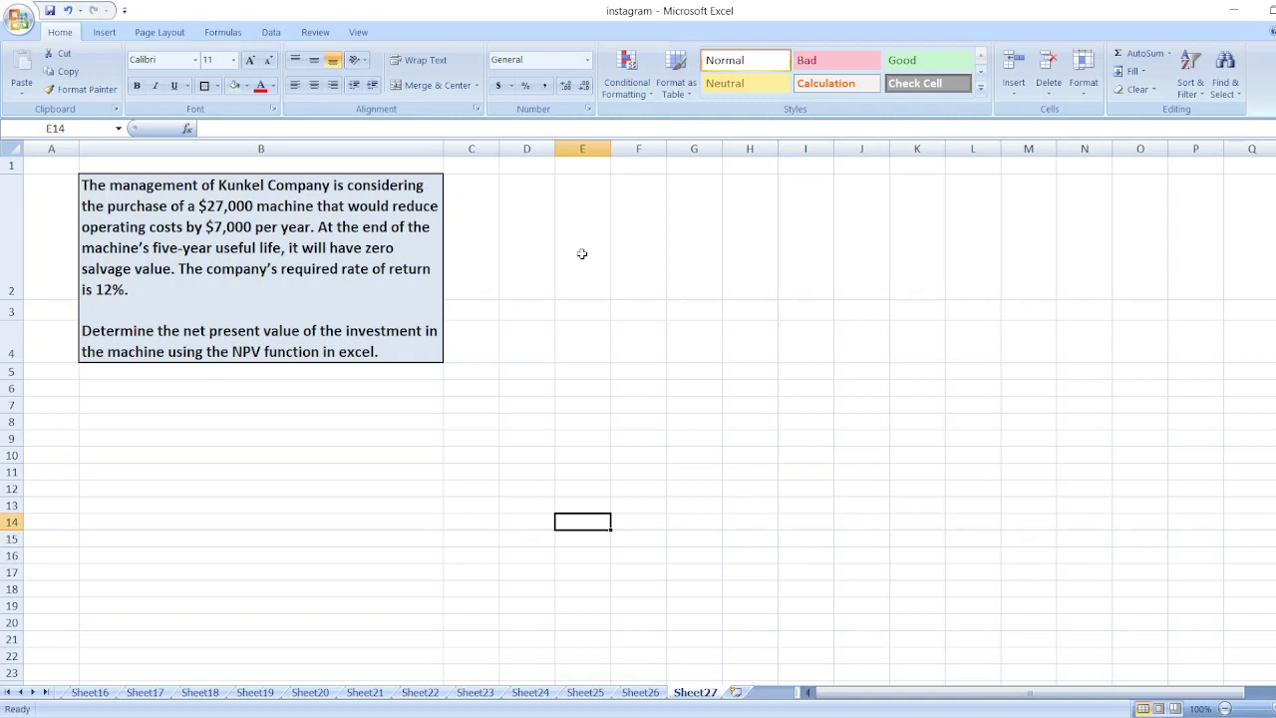
- Enter the title 'Computation of NPV:' in D2
left_click(519, 247)
type("Comput")
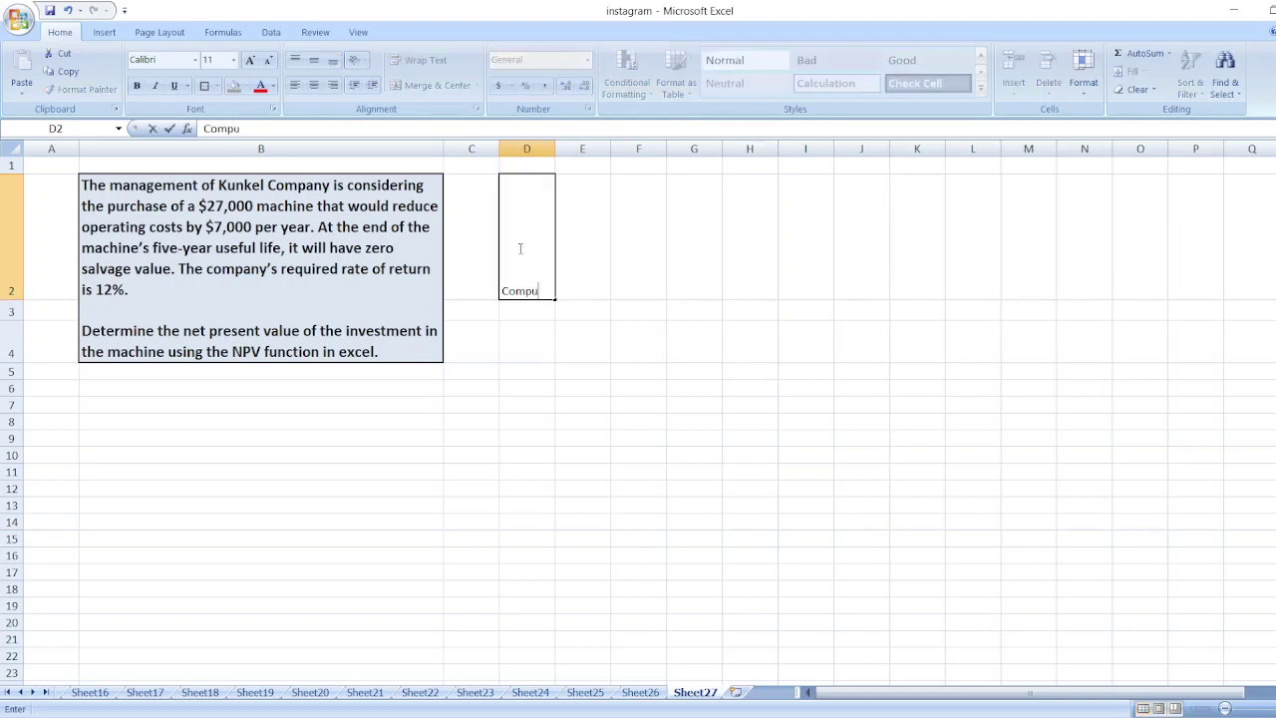
type("ation of ")
type("NPV")
key("BackSpace")
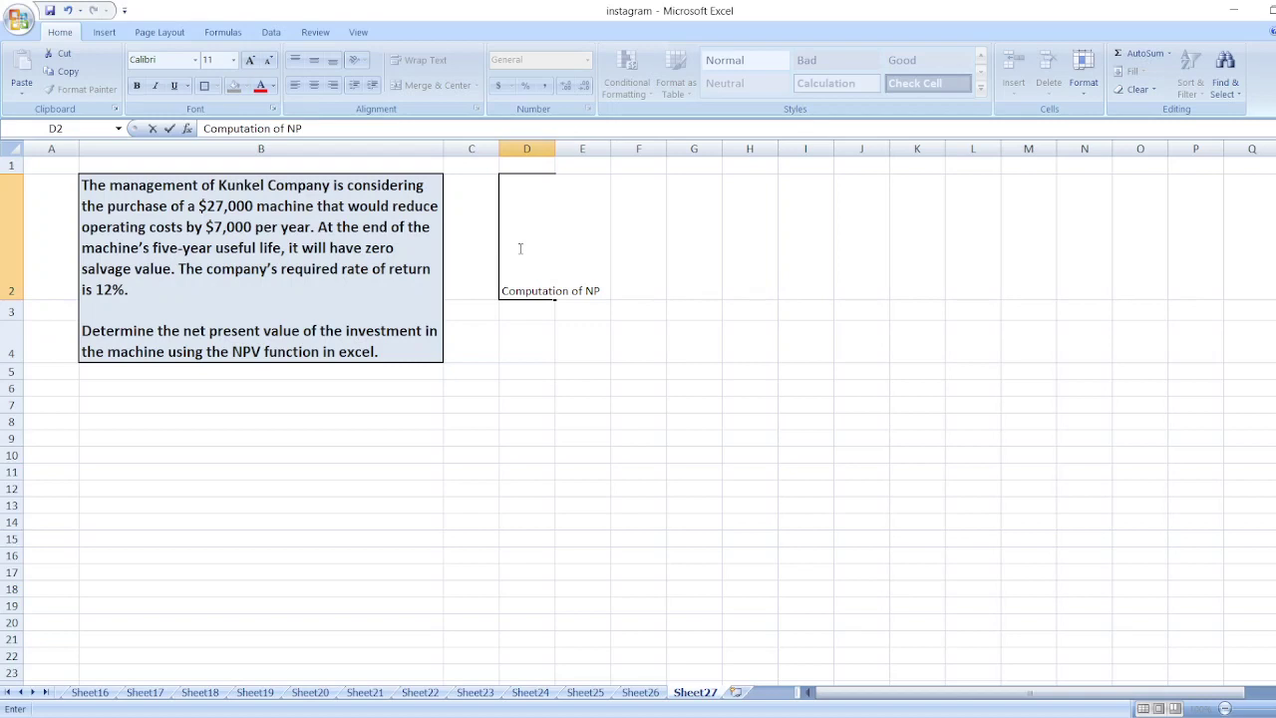
type("V:")
key("Return")
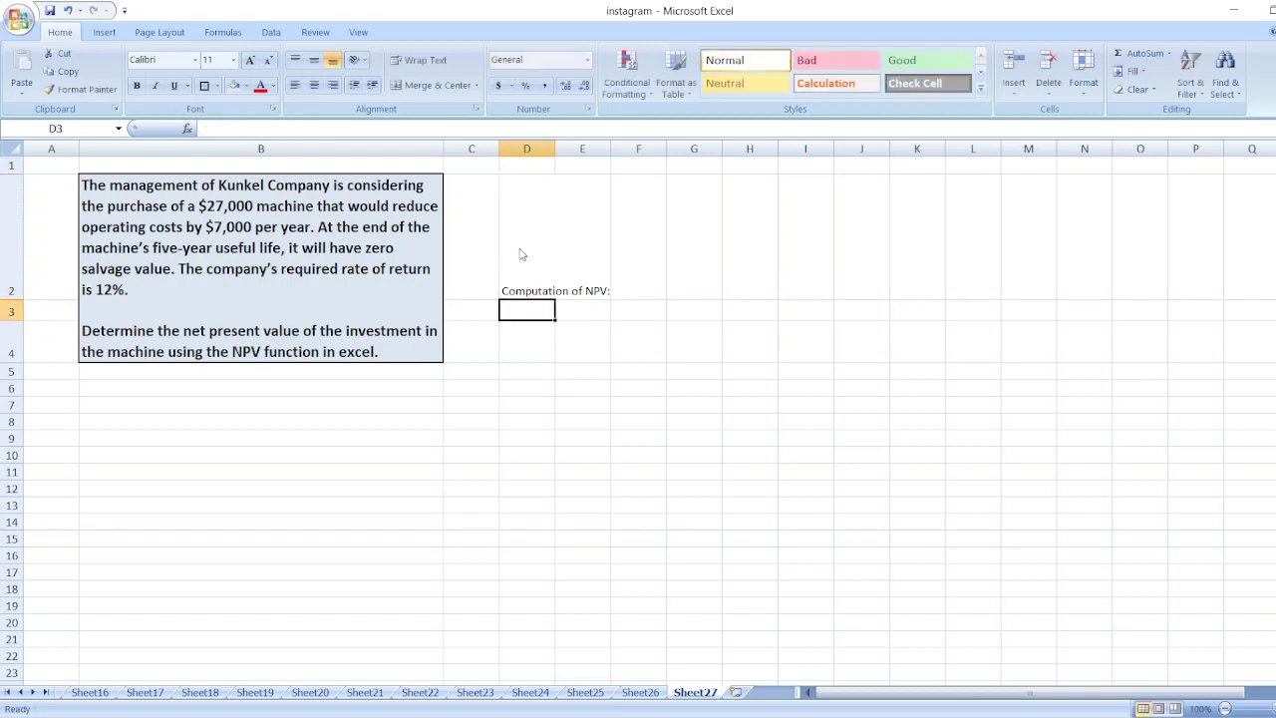
type("Year")
key("Tab")
type("Cash")
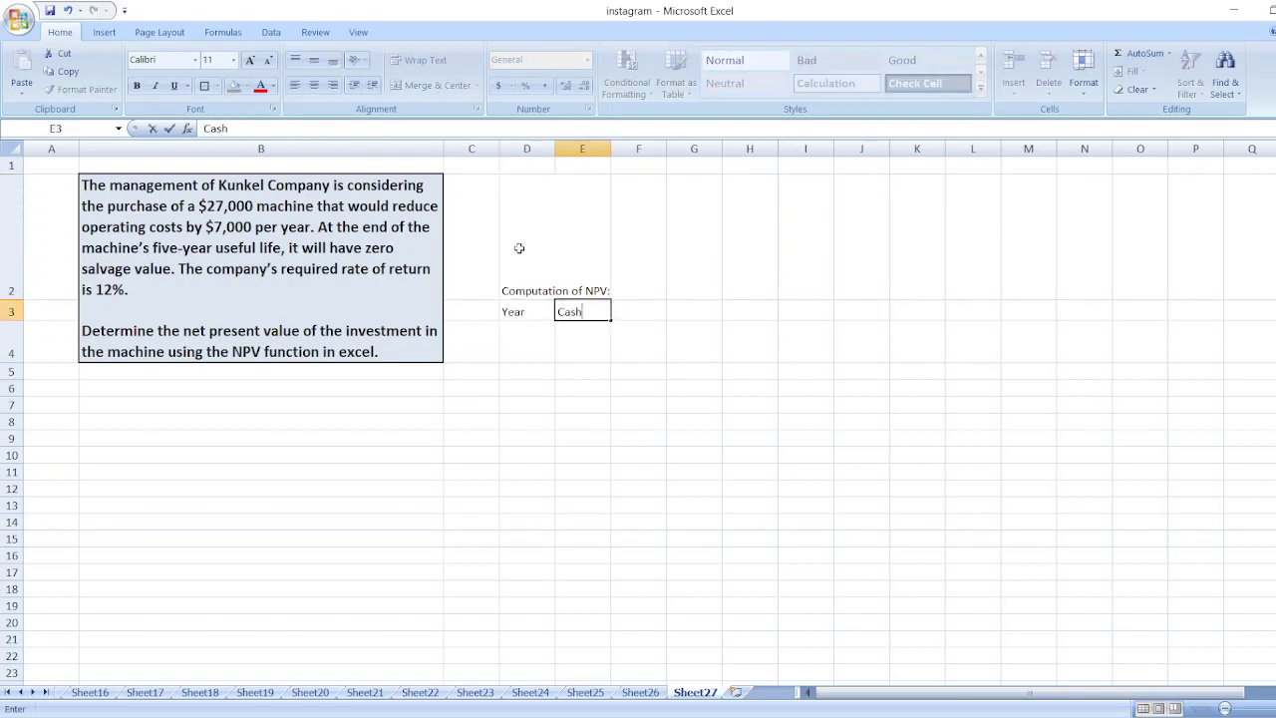
type(" Flow:")
key("Tab")
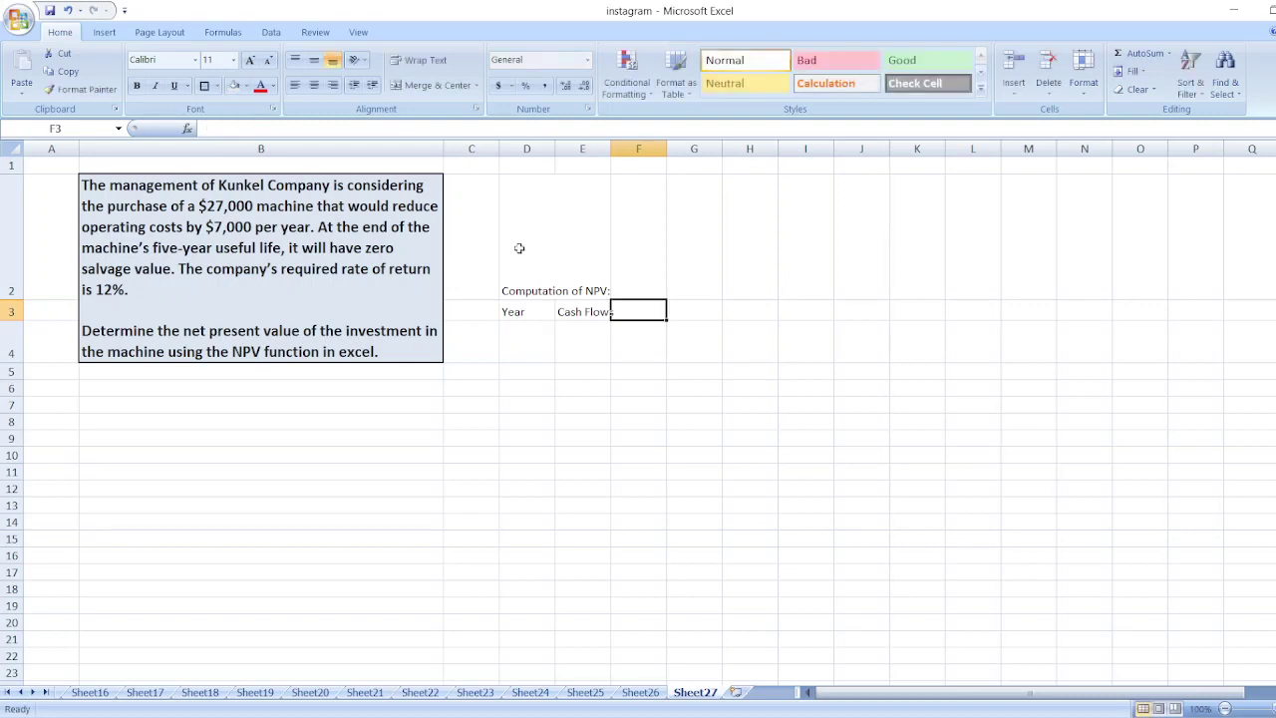
type("PVIF @")
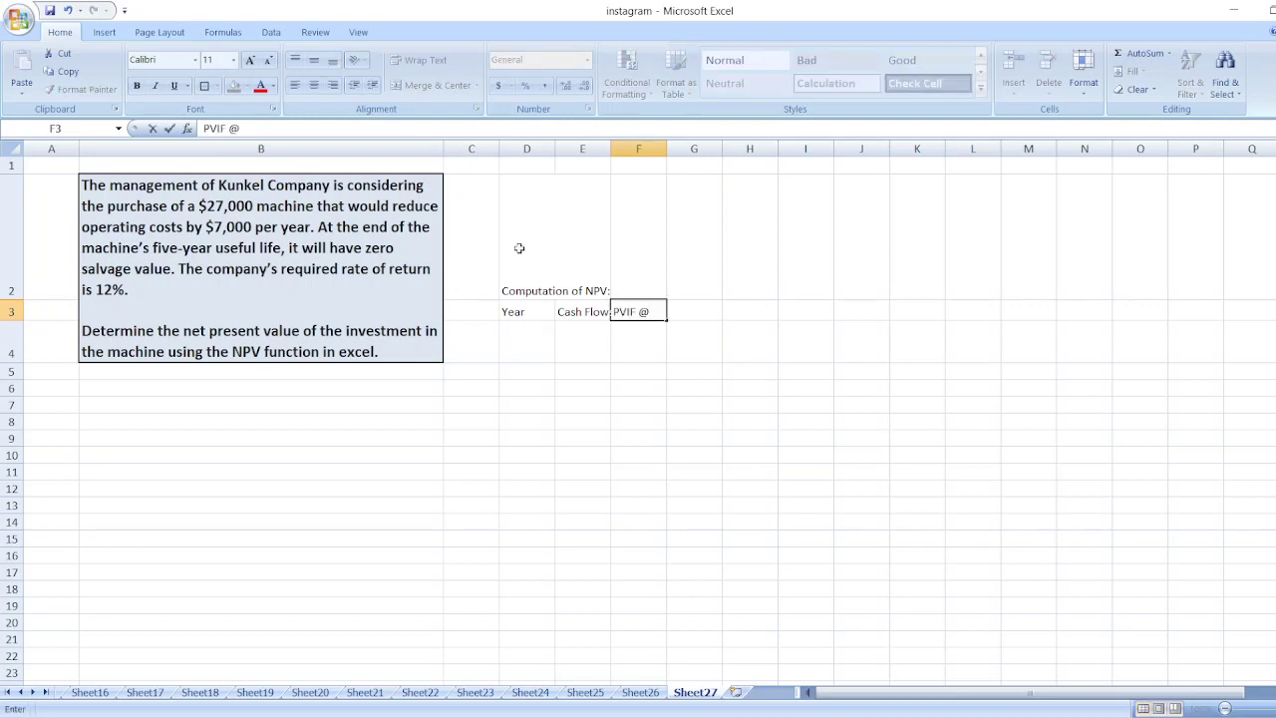
type("12%")
key("Tab")
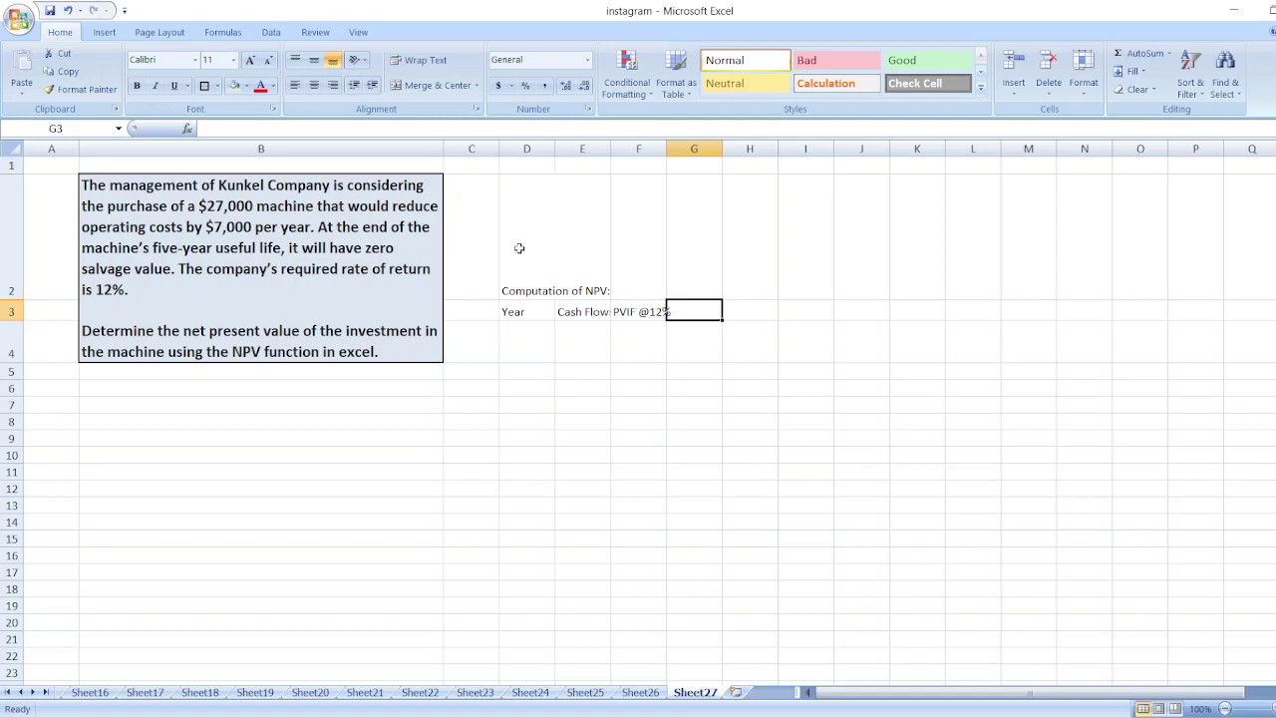
type("Present ")
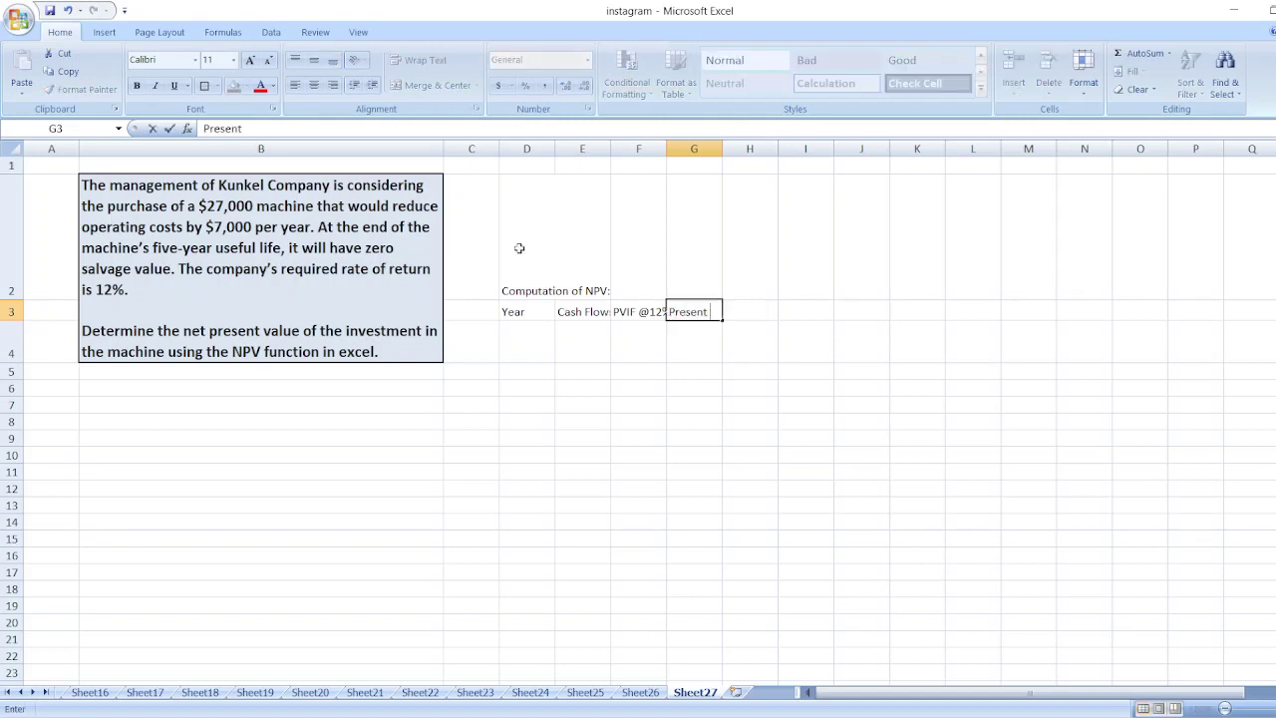
type("Value of")
key("Return")
type("Cash Flow")
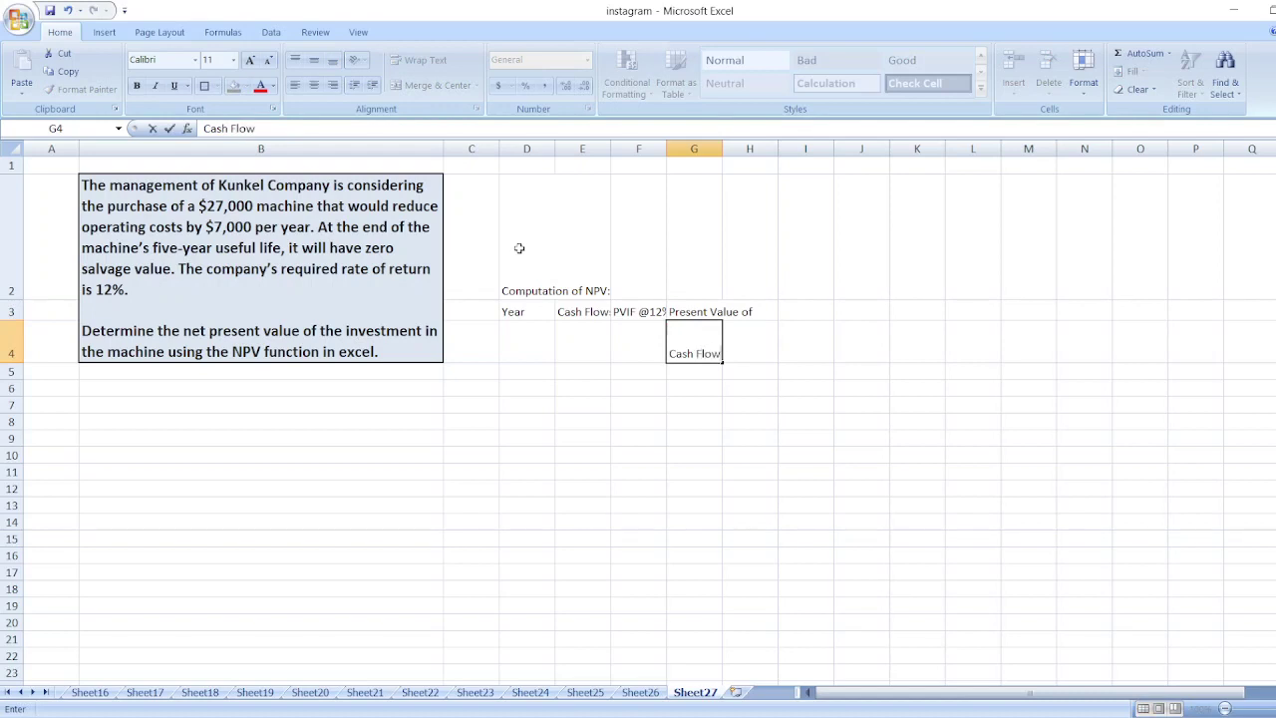
type("s")
key("Return")
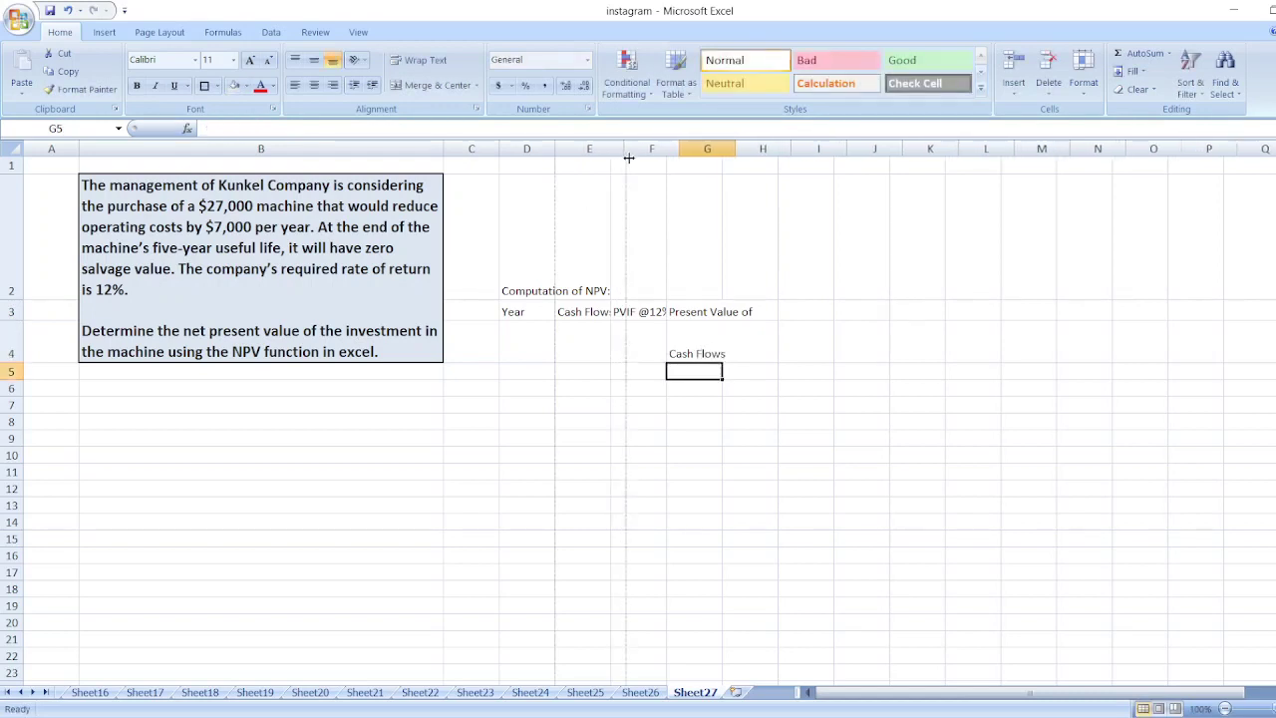
left_click_drag(612, 153, 645, 152)
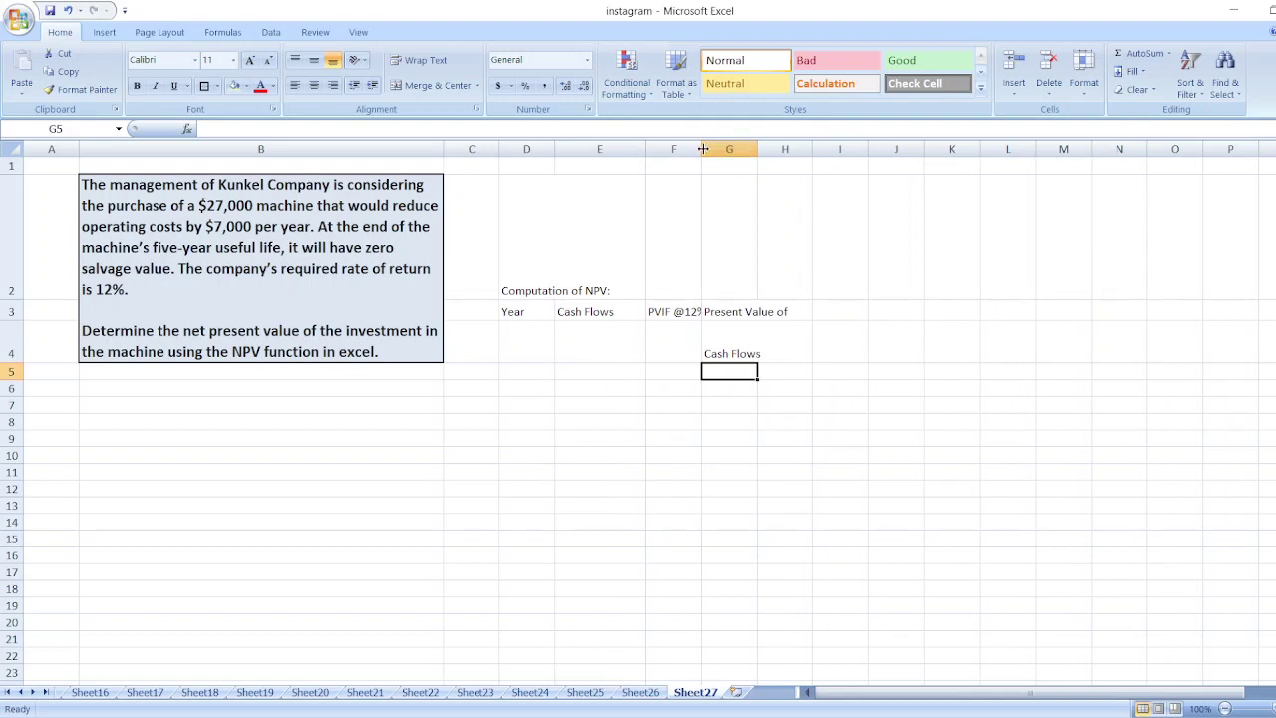
left_click(712, 148)
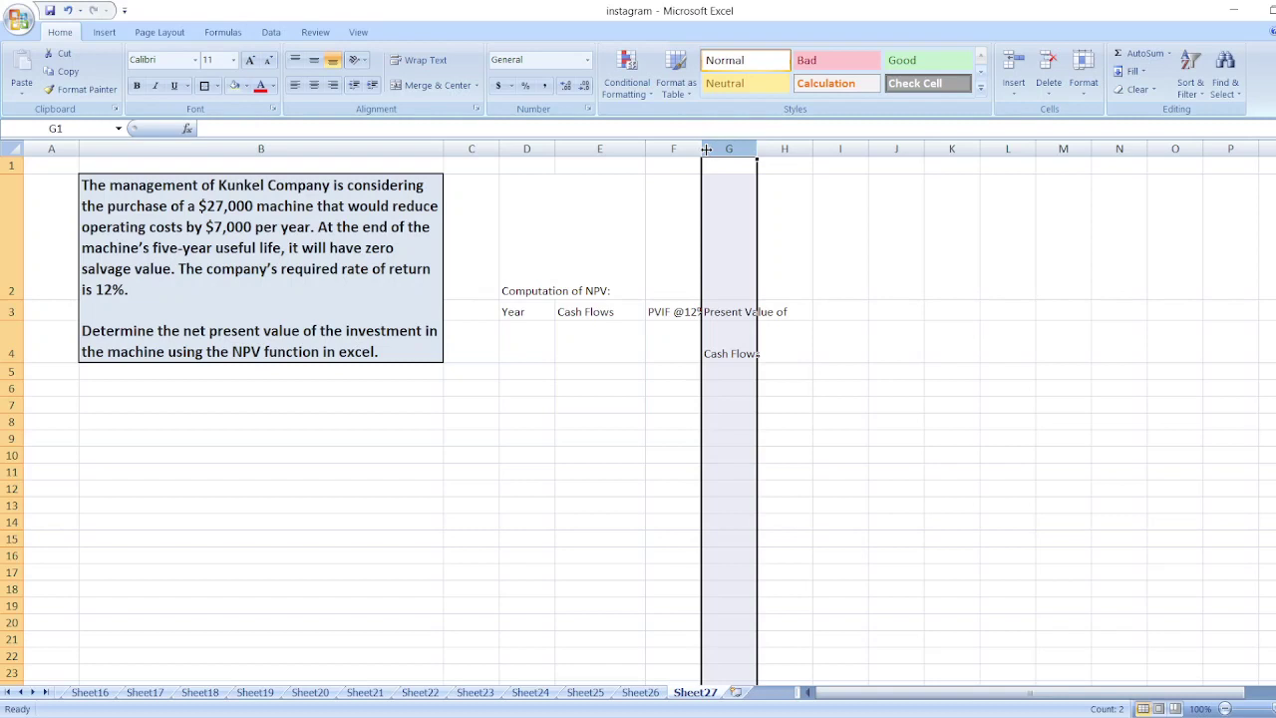
left_click_drag(703, 149, 890, 149)
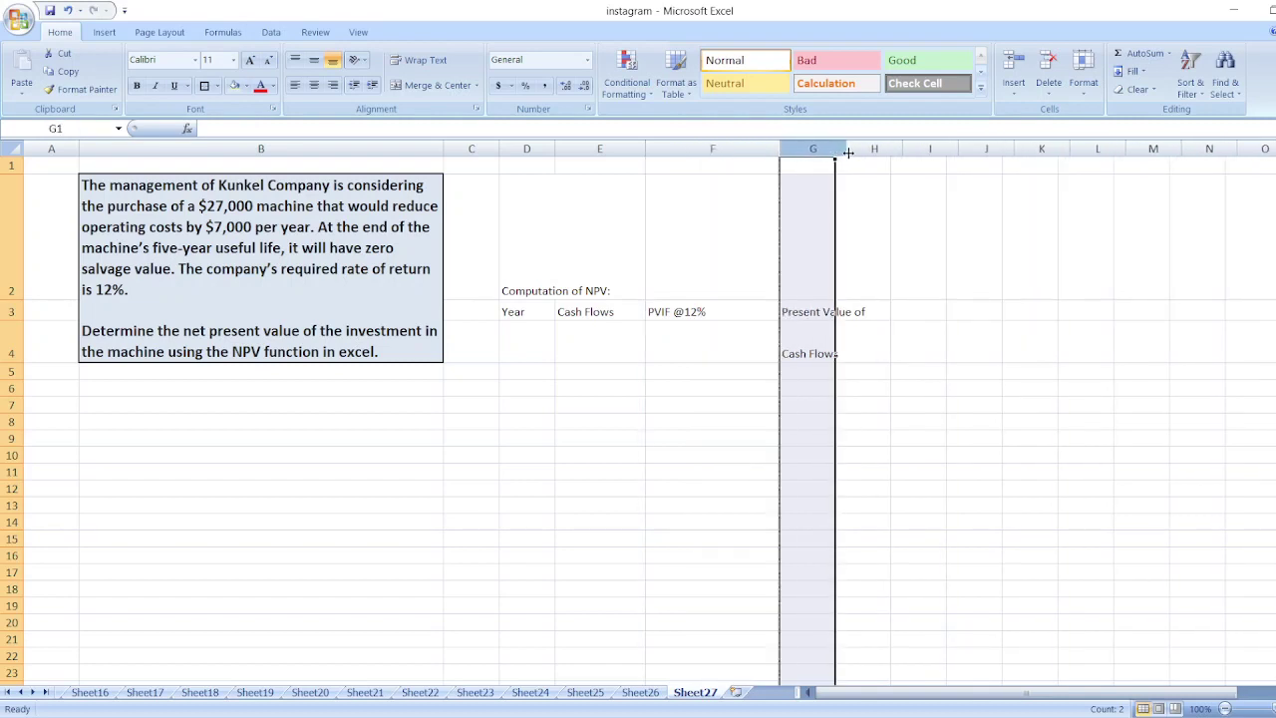
left_click(528, 368)
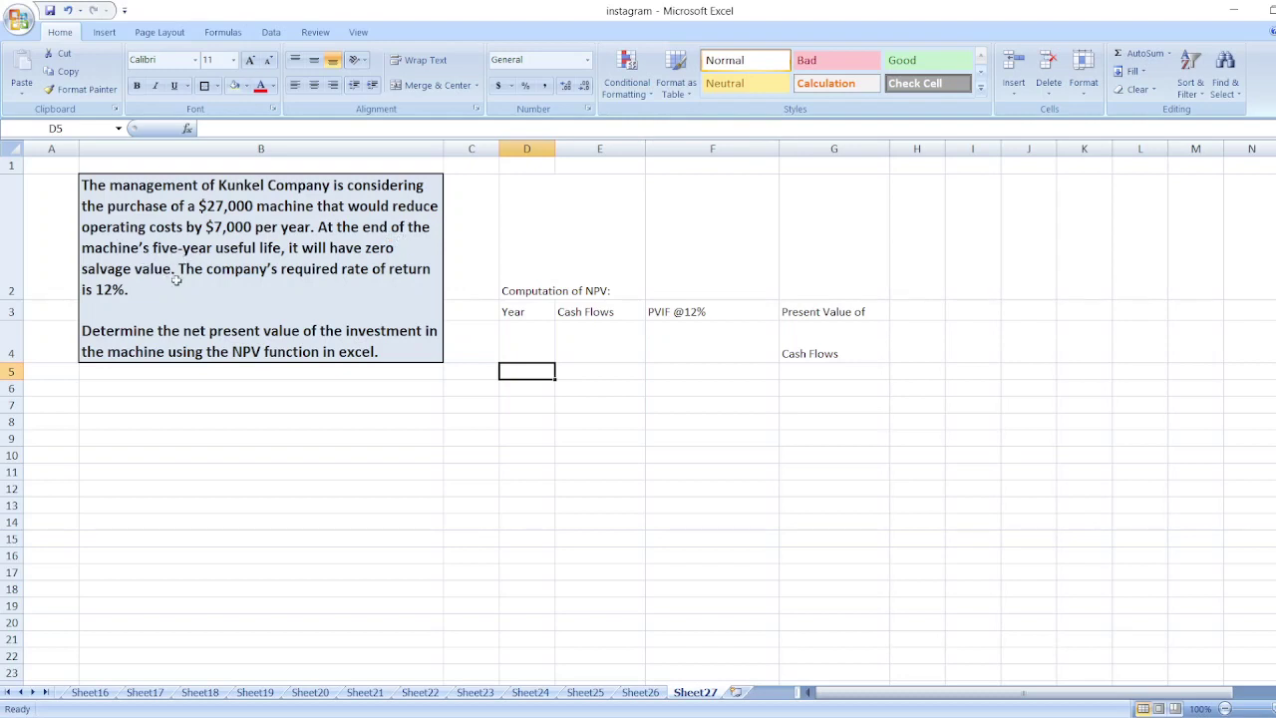
- List years 0 through 5 down column D, starting at D5
type("0")
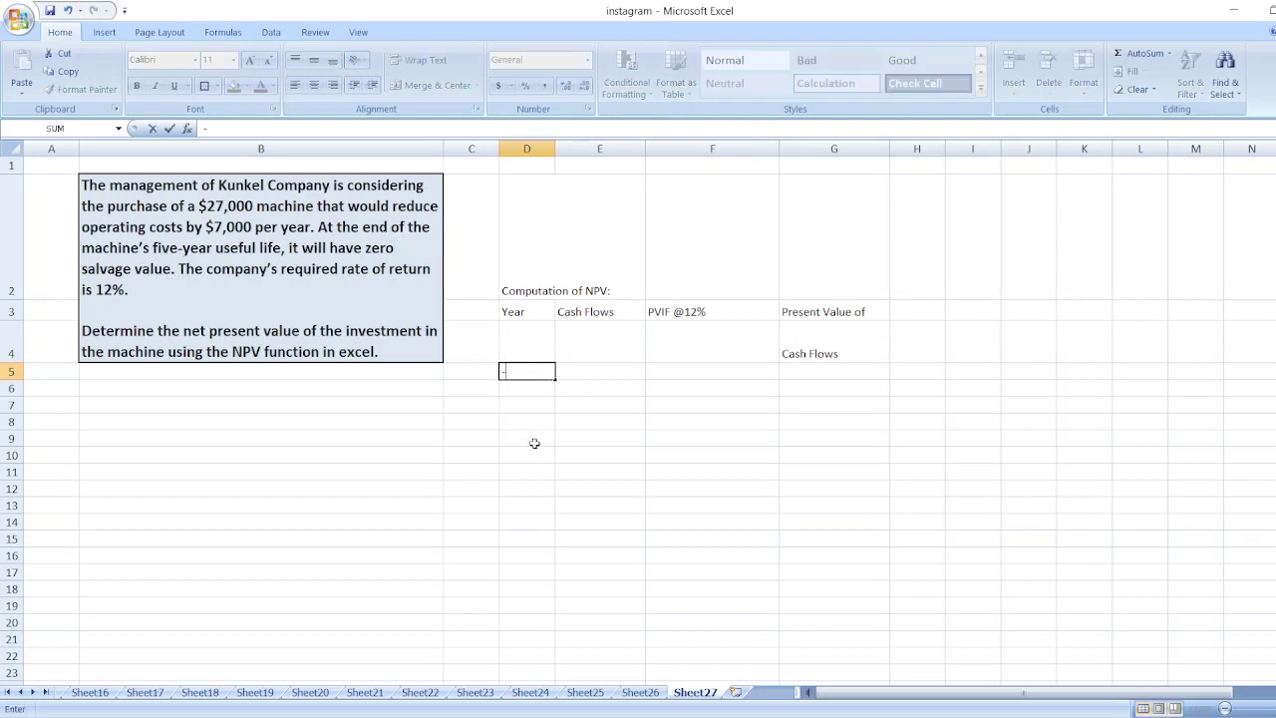
key("Return")
type("1")
key("Return")
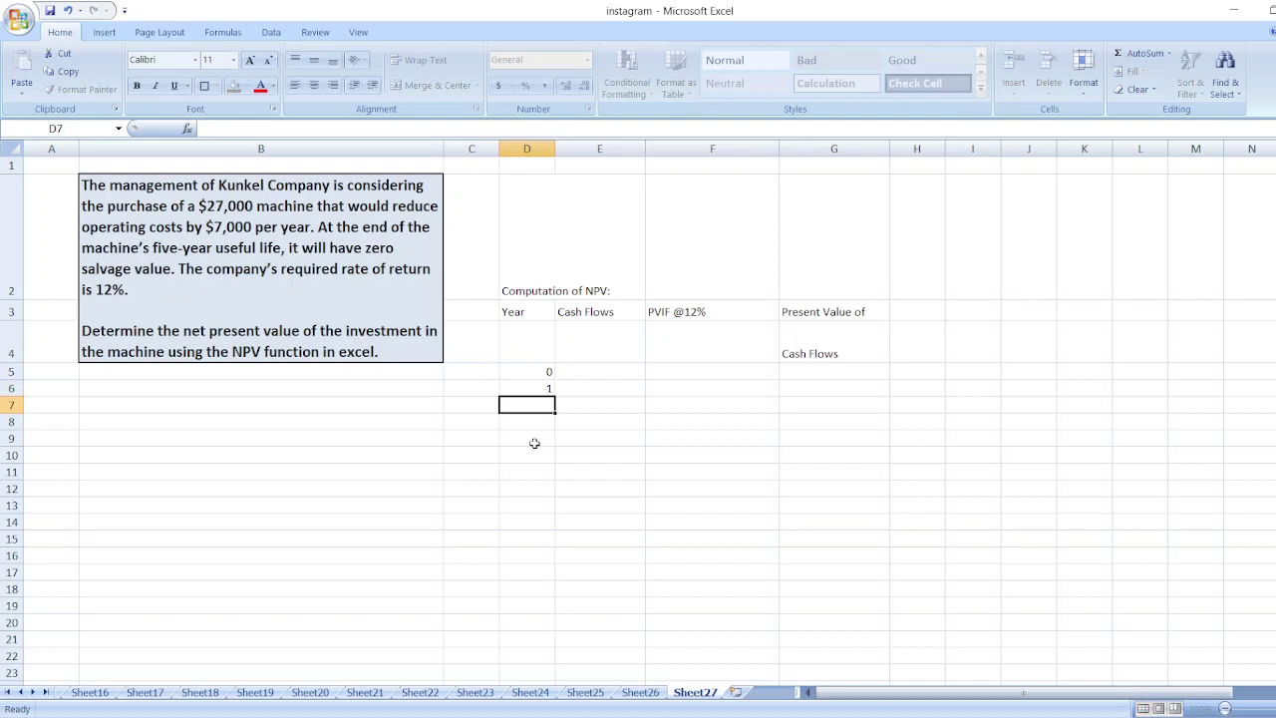
type("2")
key("Return")
type("3")
key("Return")
type("4")
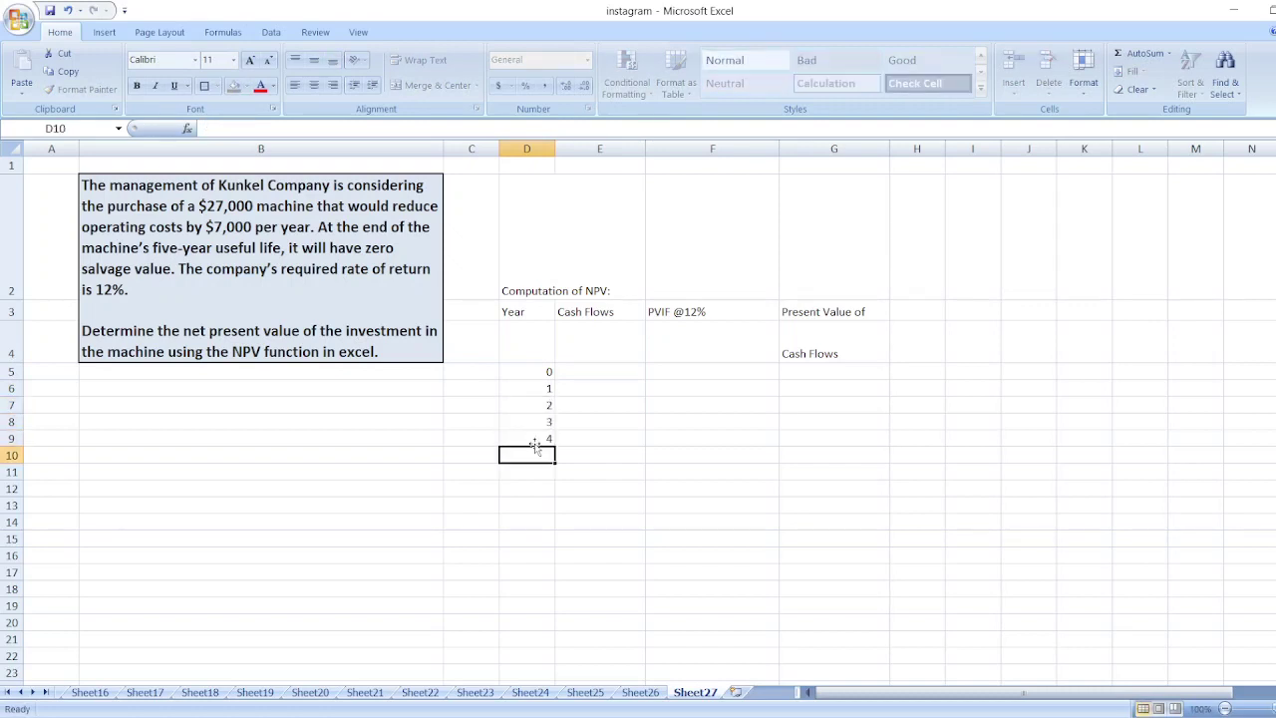
key("Return")
type("5")
key("Tab")
- Enter cash flows of -27000 for year 0 and 7000 for years 1–5
key("Up")
key("Up")
key("Up")
key("Up")
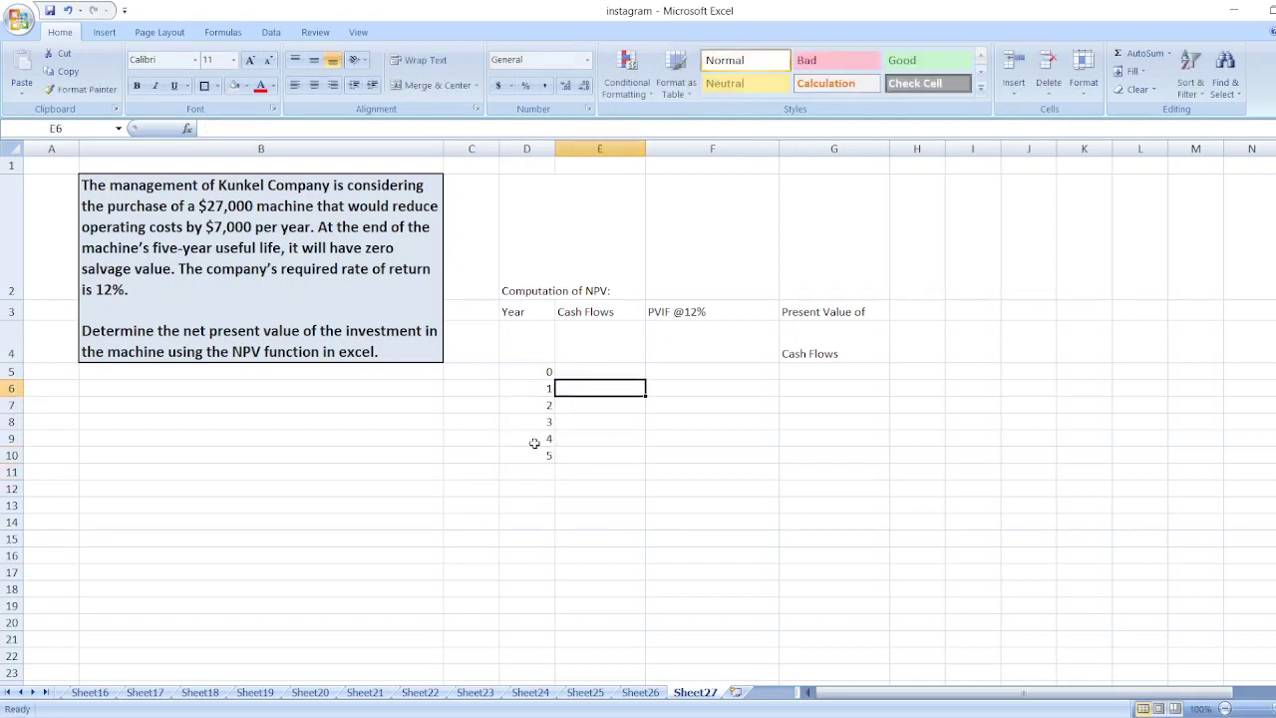
key("Up")
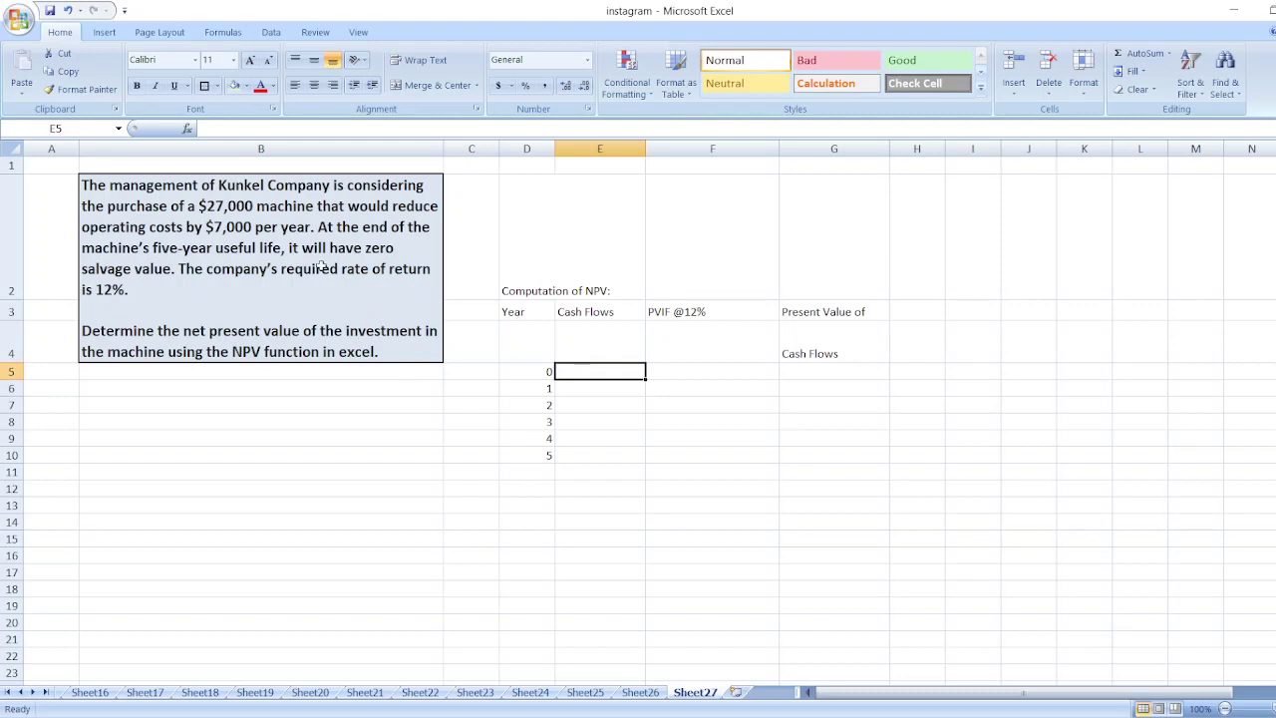
type("-2700")
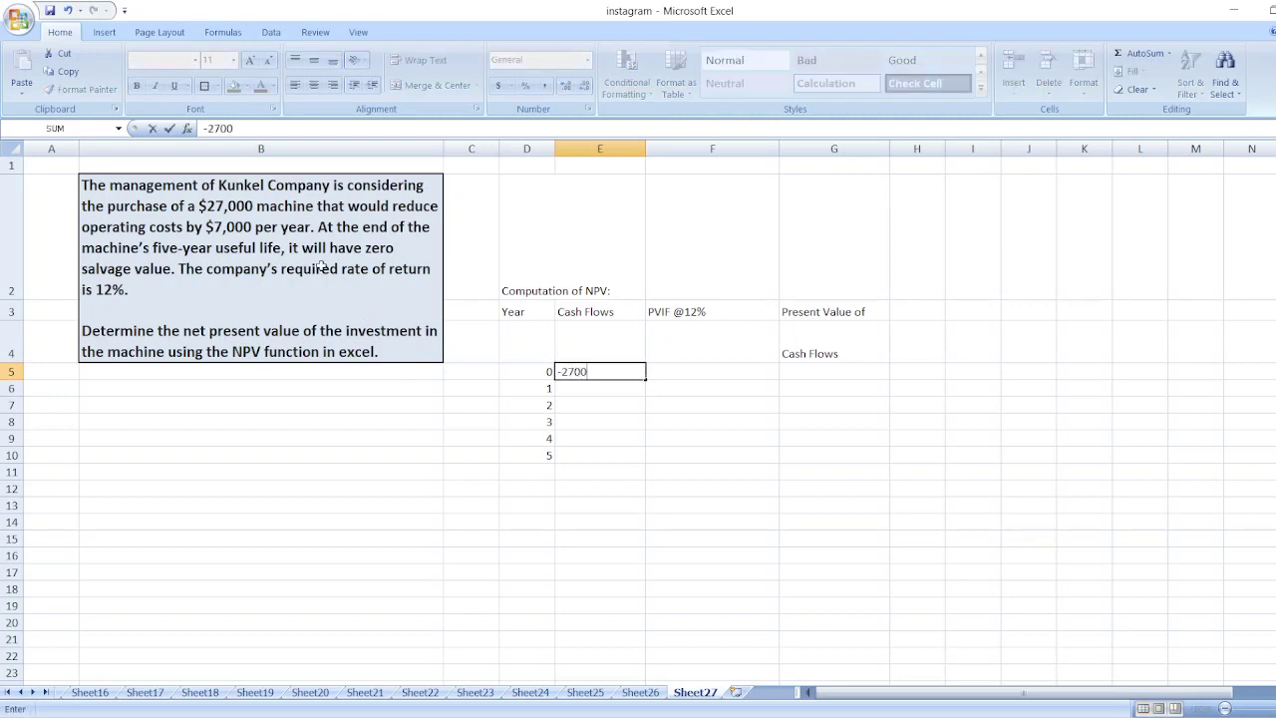
type("0")
key("Return")
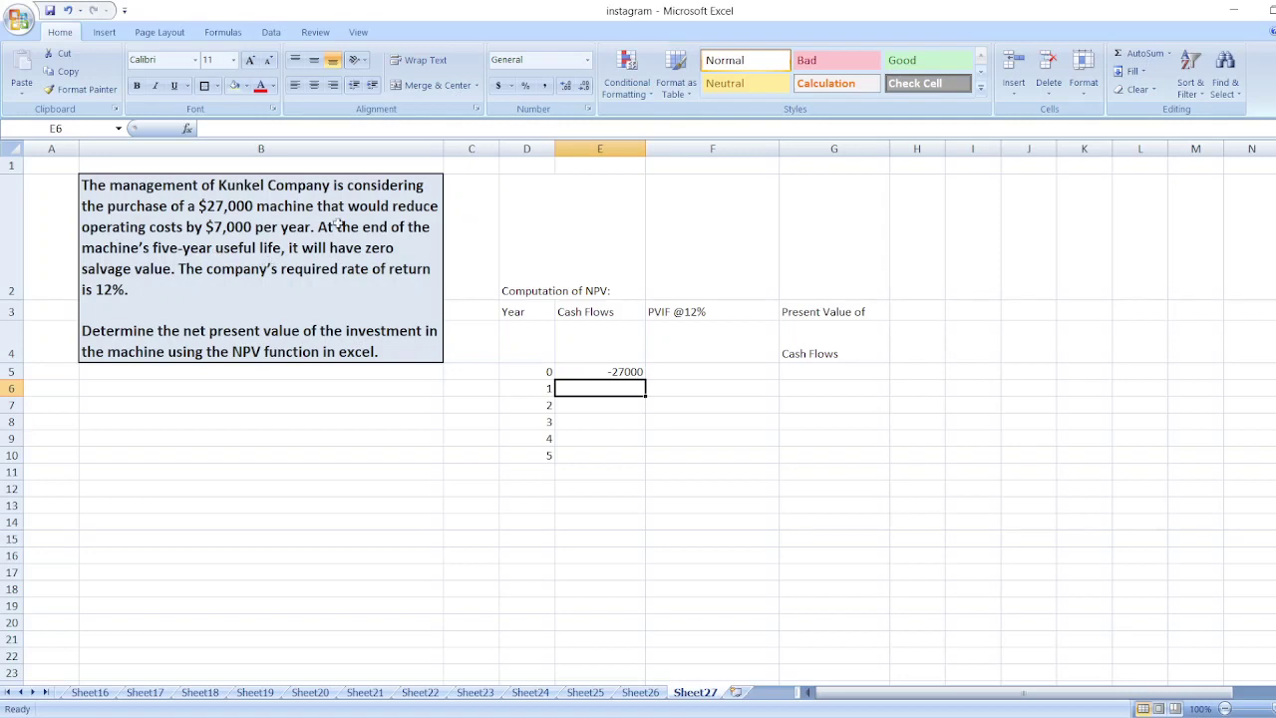
type("7000")
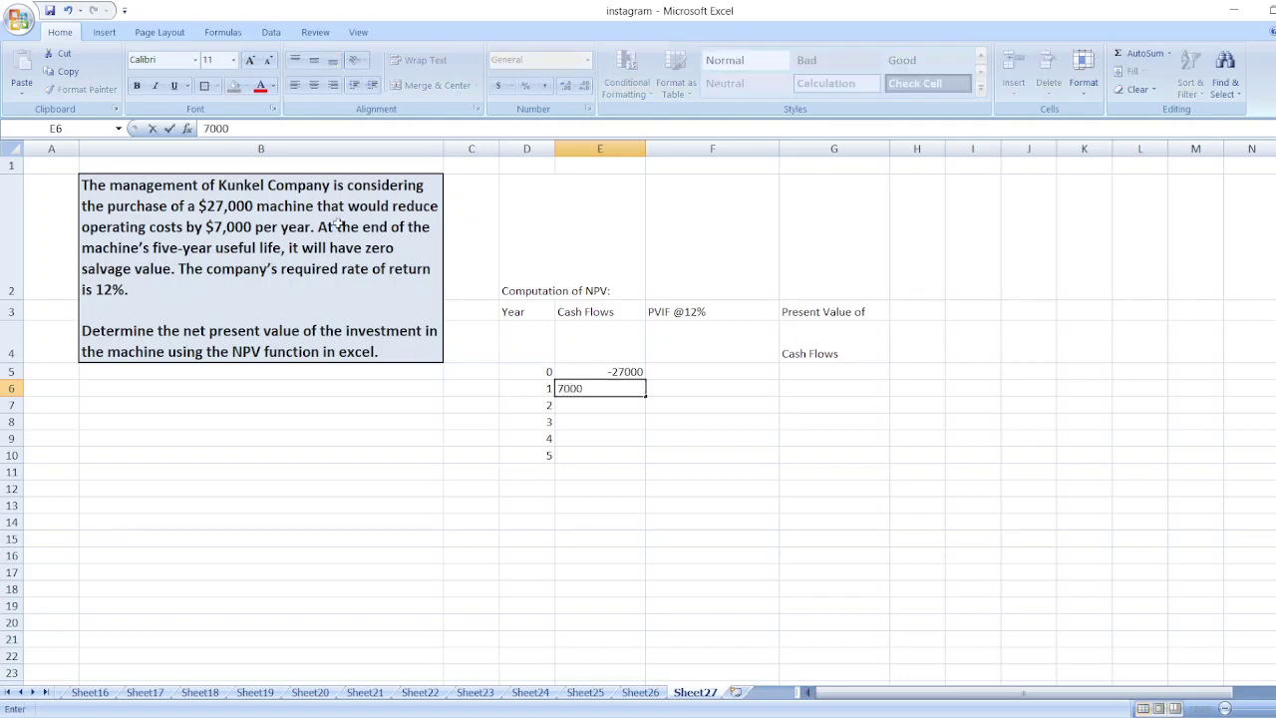
key("Return")
key("Up")
key("ctrl+c")
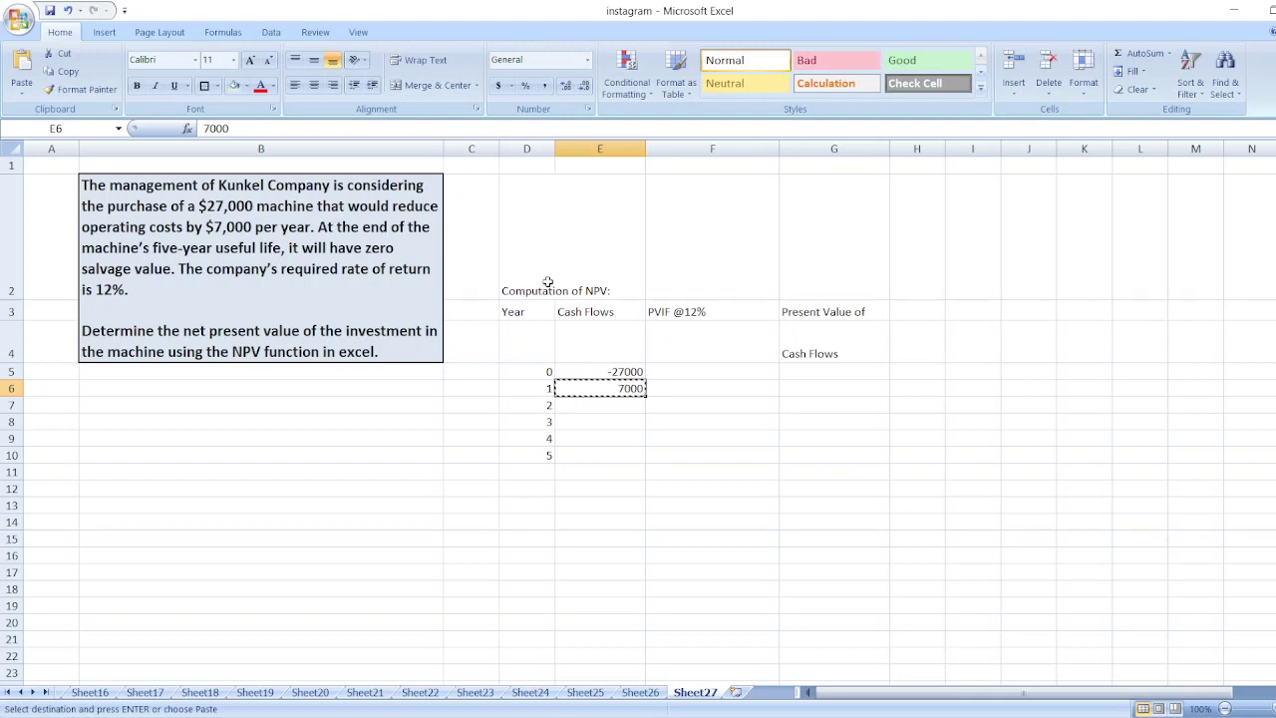
key("shift+Down")
key("shift+Down")
key("shift+Down")
key("shift+Down")
key("ctrl+v")
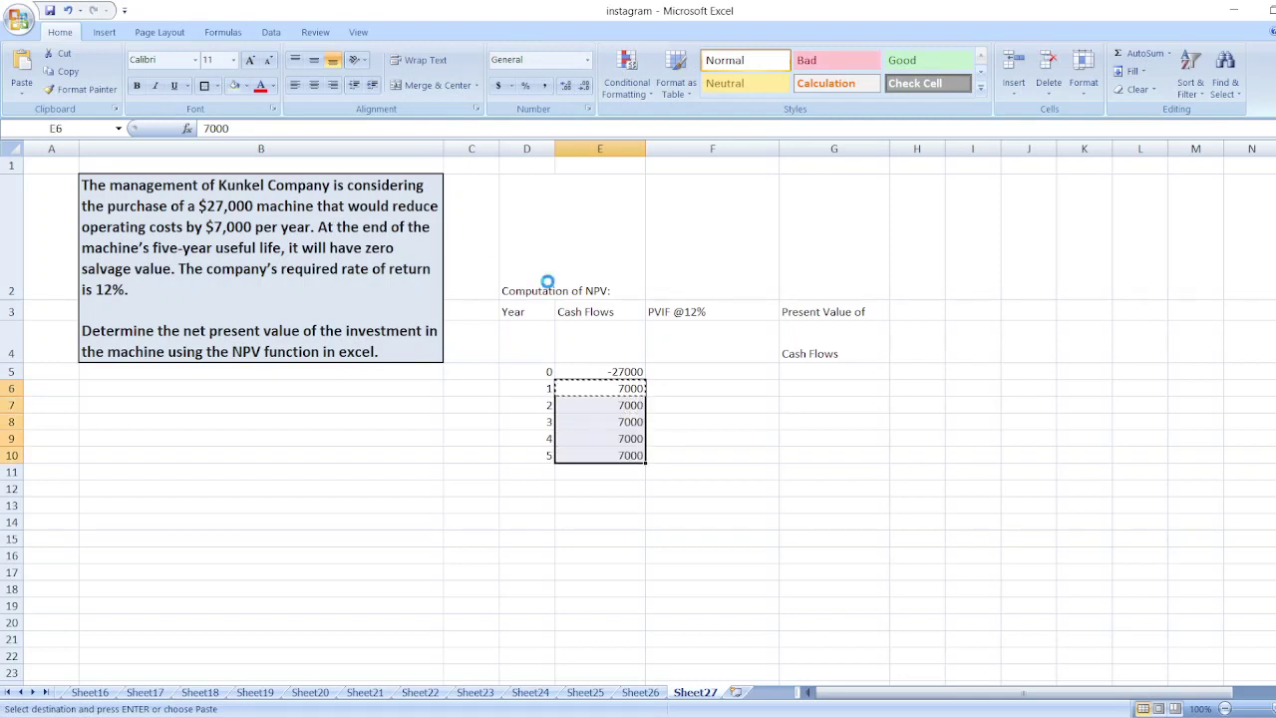
- Enter the discount factor formula =1/(1+12%) in the PVIF column and copy it
left_click(679, 375)
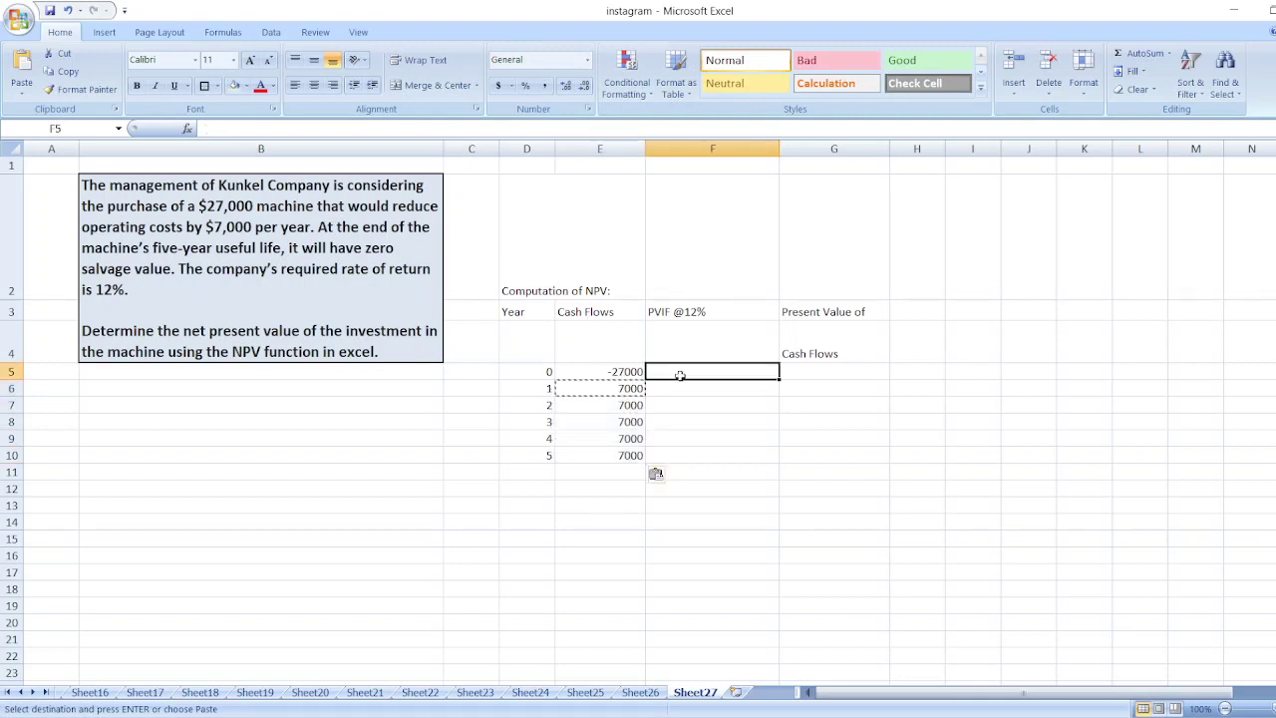
type("=")
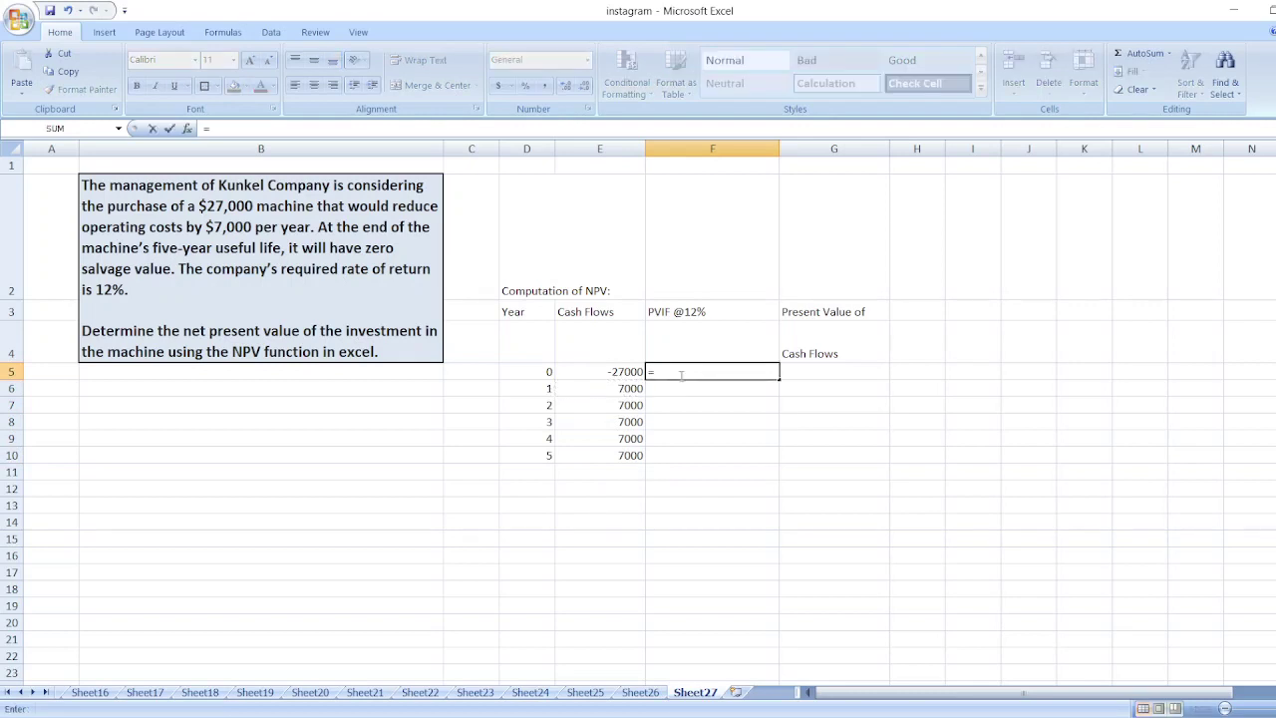
type("1/(1")
type("+12")
type("%)^")
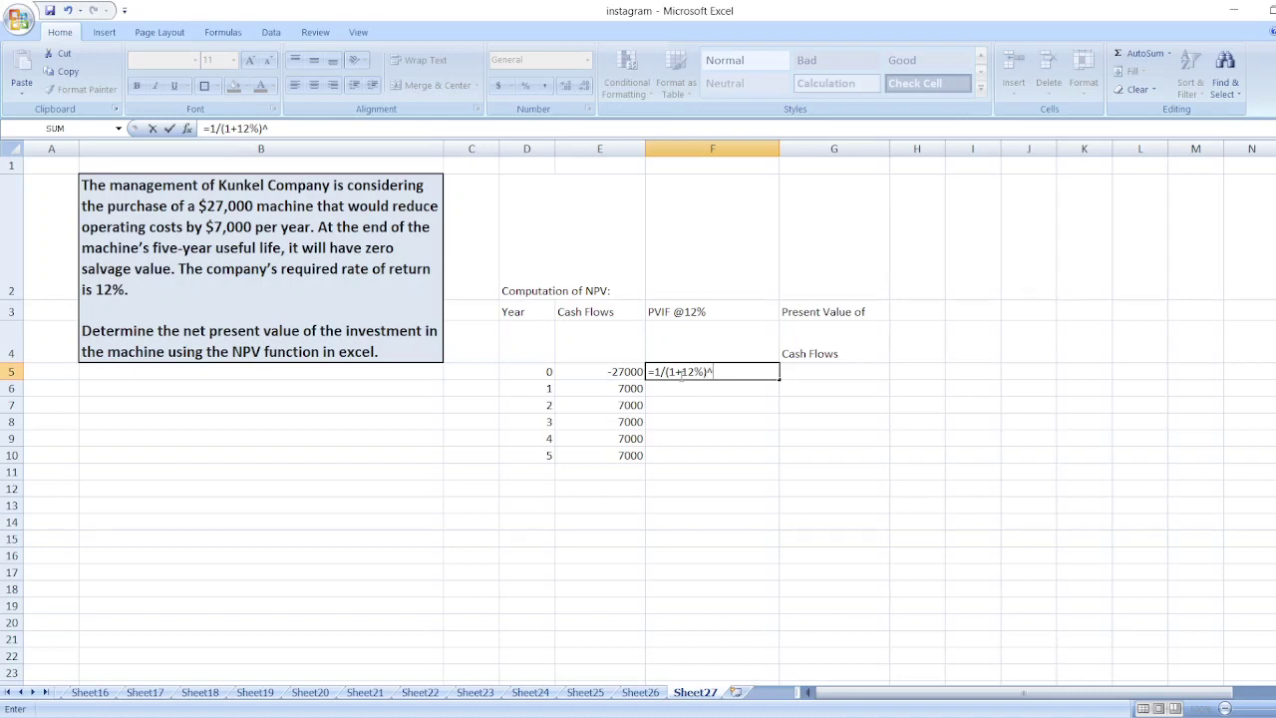
key("Left")
key("Left")
key("Left")
key("Right")
key("ctrl+Return")
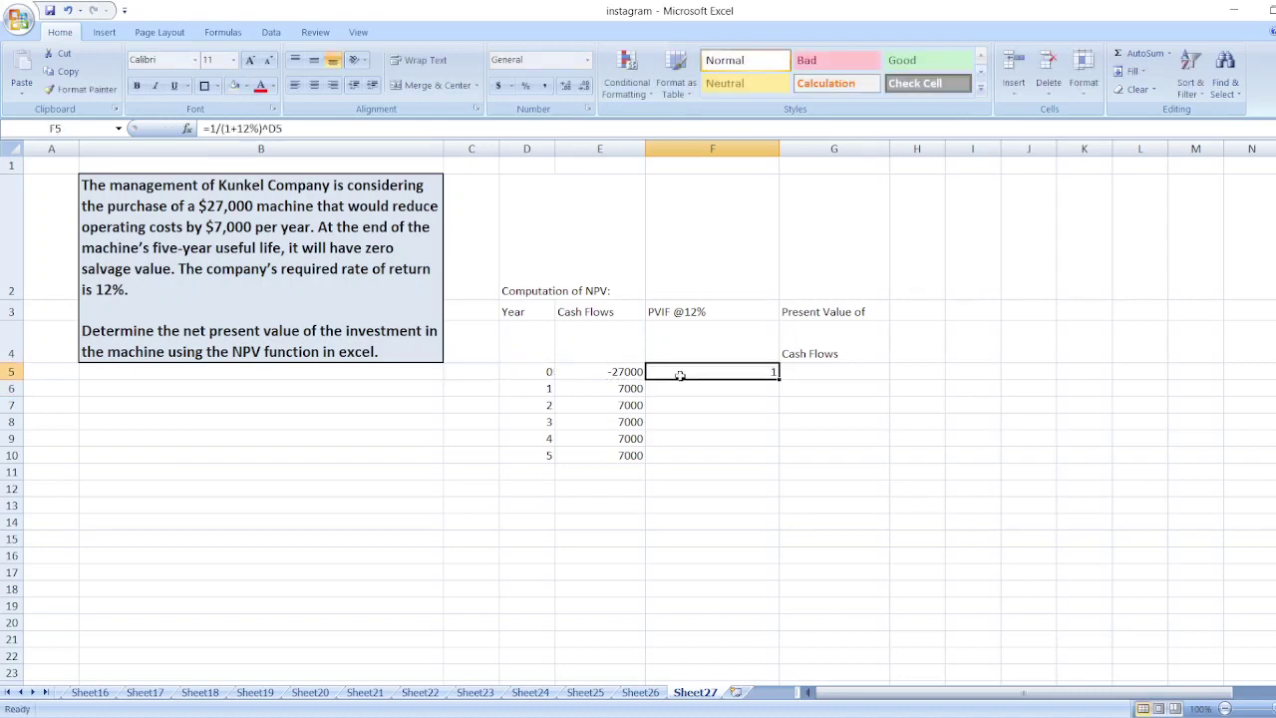
key("ctrl+c")
- Paste the PVIF formula for years 1–5, ending at 0.567426856 for year 5
key("Down")
key("ctrl+v")
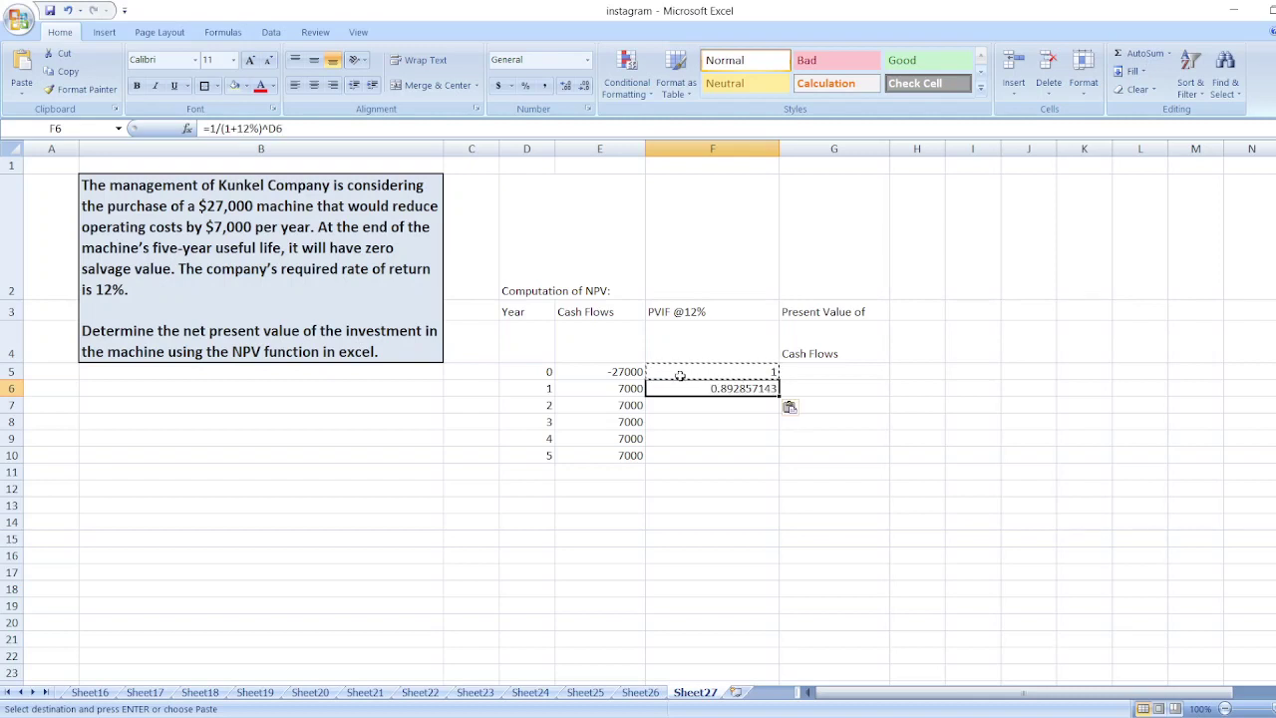
key("Down")
key("ctrl+v")
key("Down")
key("ctrl+v")
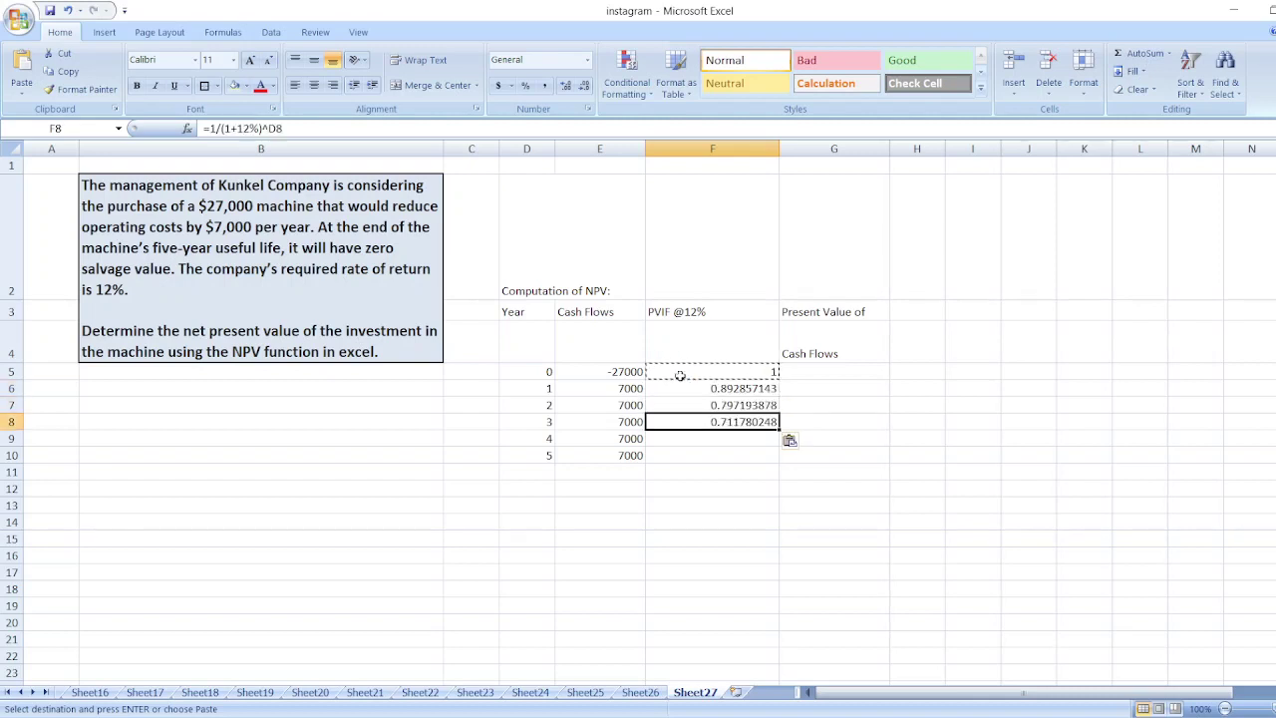
key("Down")
key("ctrl+v")
key("Down")
key("ctrl+v")
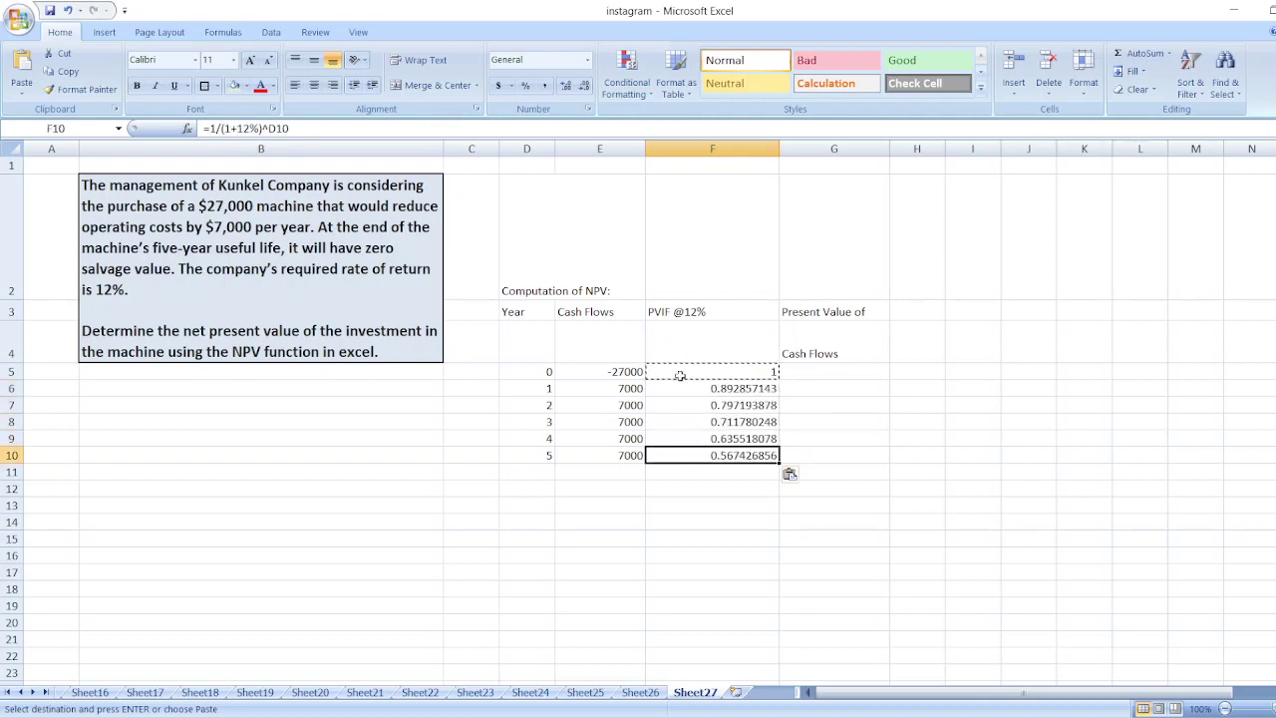
key("Up")
key("Right")
key("Up")
key("Up")
key("Up")
key("Up")
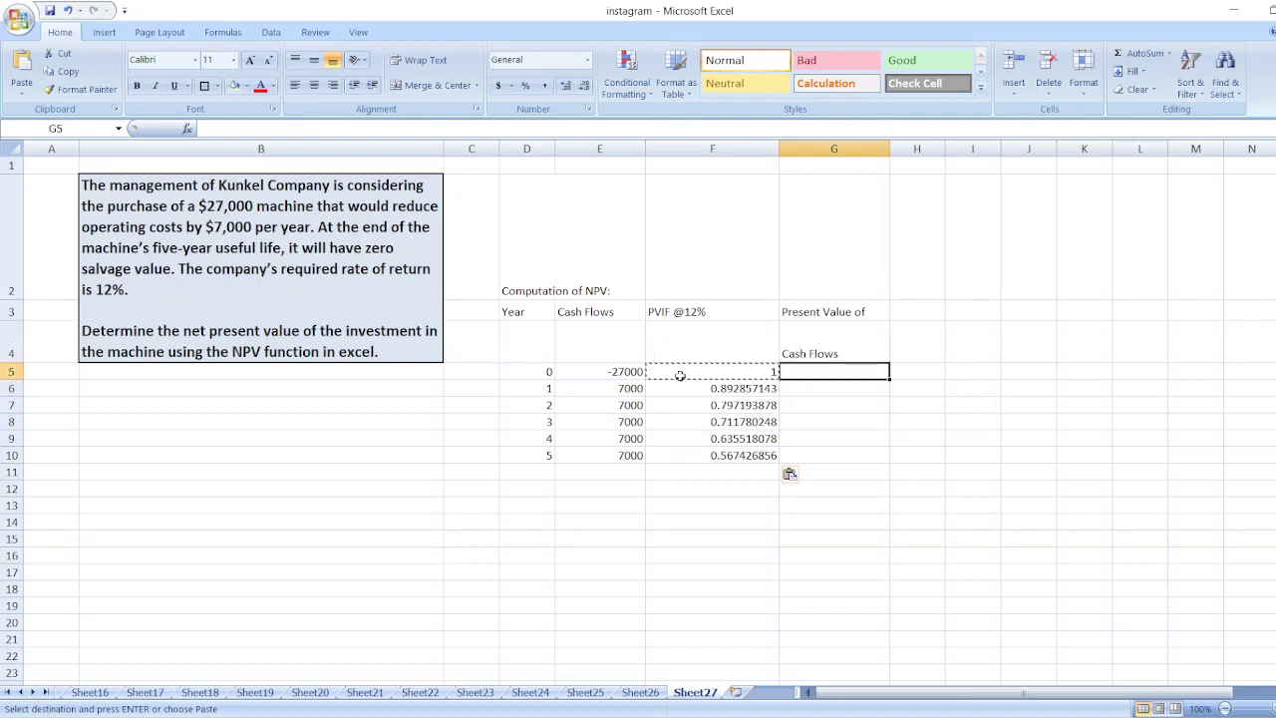
- Enter =E5*F5 in G5 for a year 0 present value of -27000, and copy it
type("=")
key("Left")
key("Left")
key("Left")
key("Right")
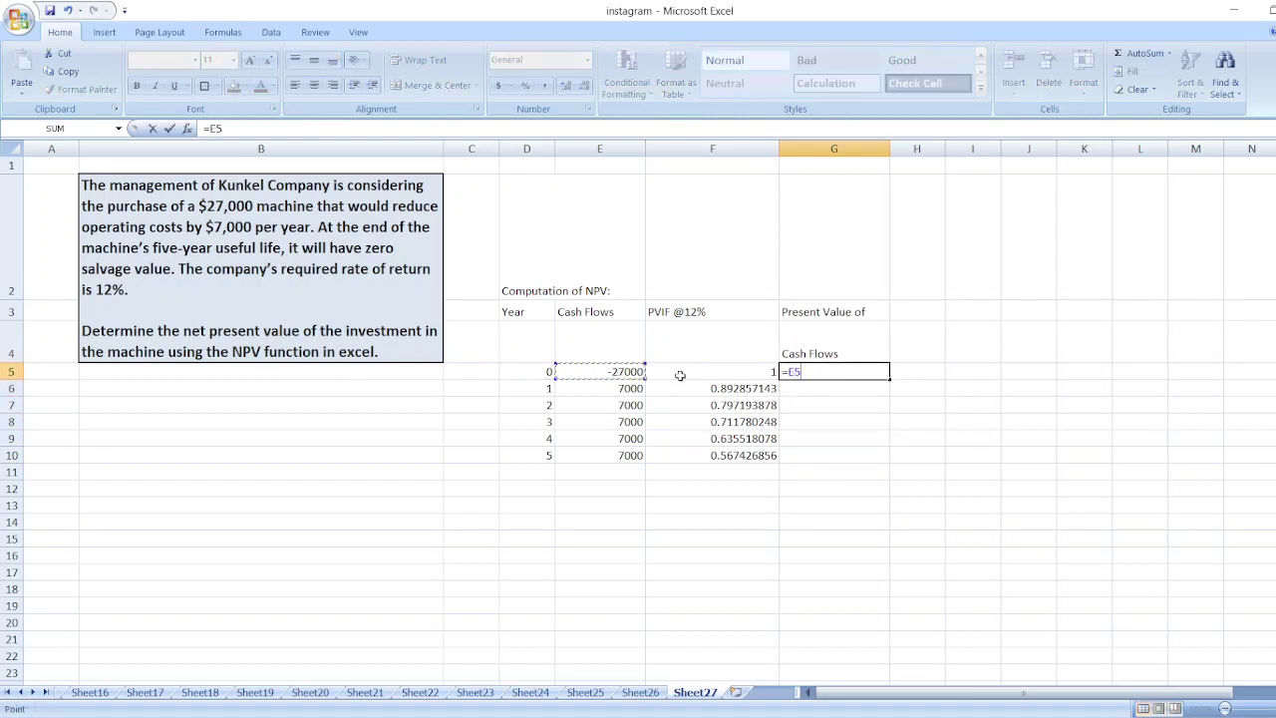
type("*")
key("Left")
key("Return")
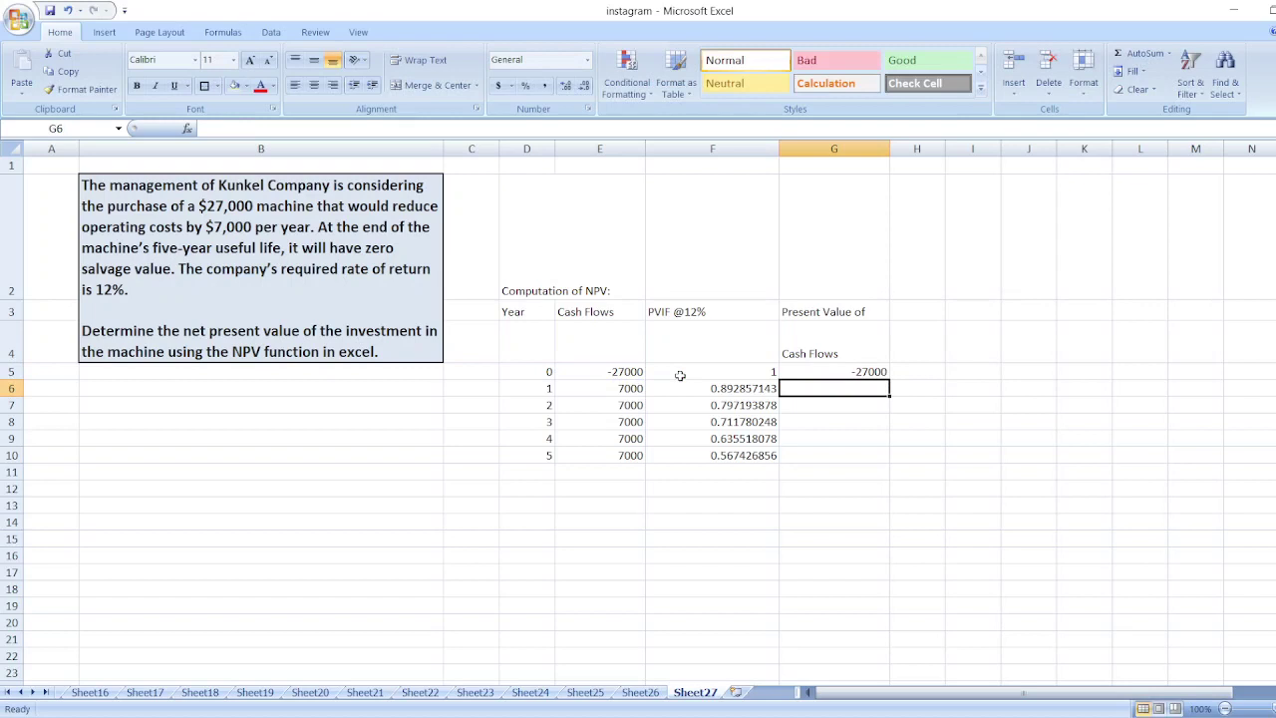
key("Up")
key("ctrl+c")
key("ctrl+Down")
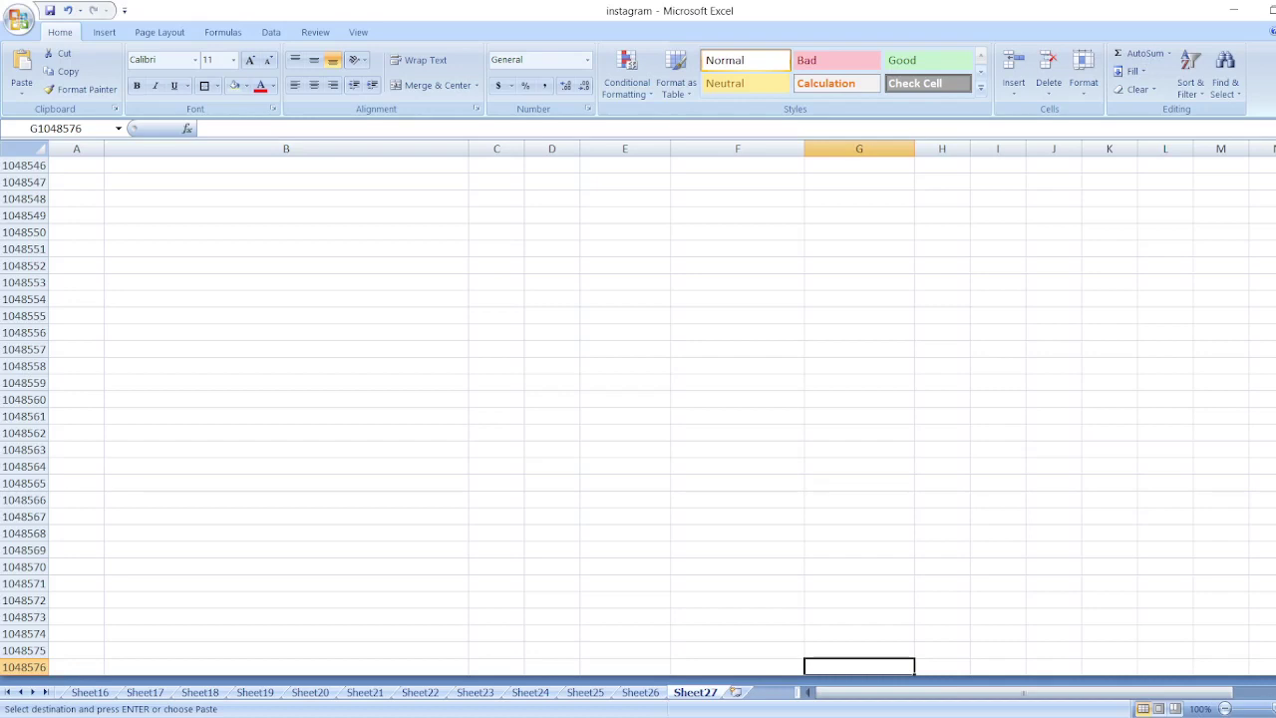
scroll(639, 409, "up", 10)
scroll(638, 409, "up", 13)
scroll(638, 409, "up", 13)
scroll(639, 409, "up", 13)
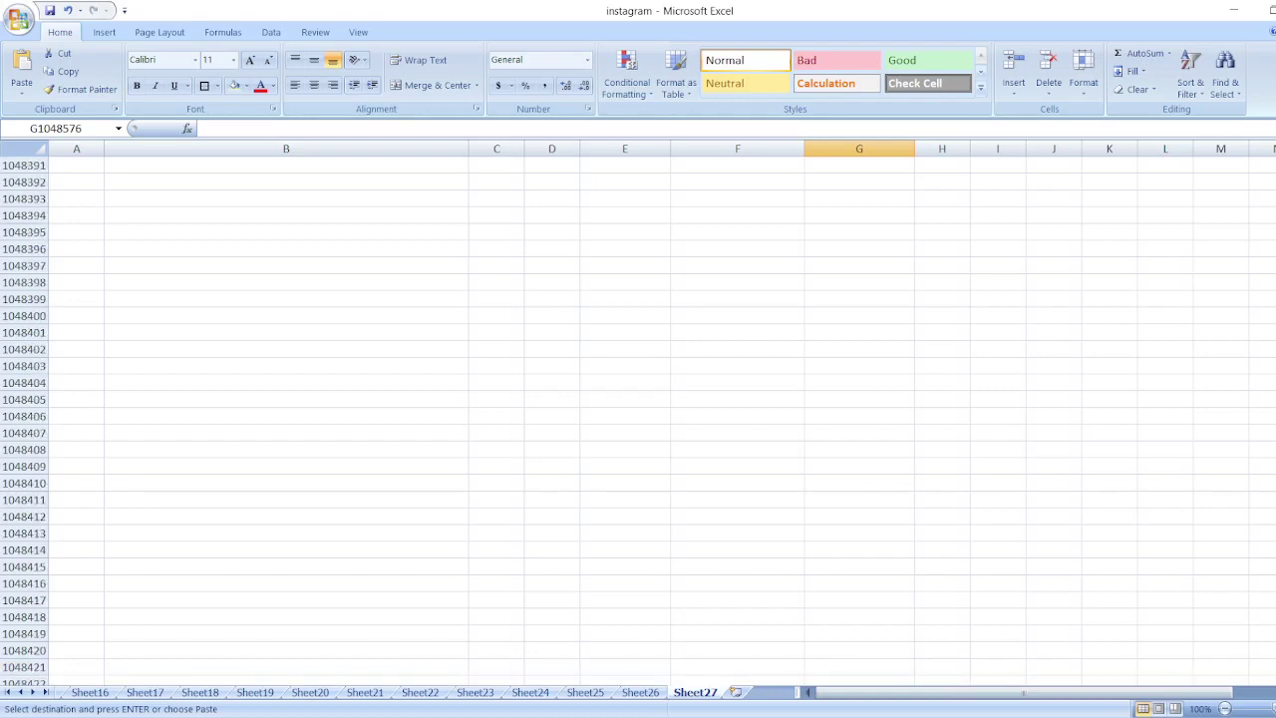
scroll(638, 409, "up", 20)
scroll(639, 409, "up", 20)
scroll(639, 409, "up", 20)
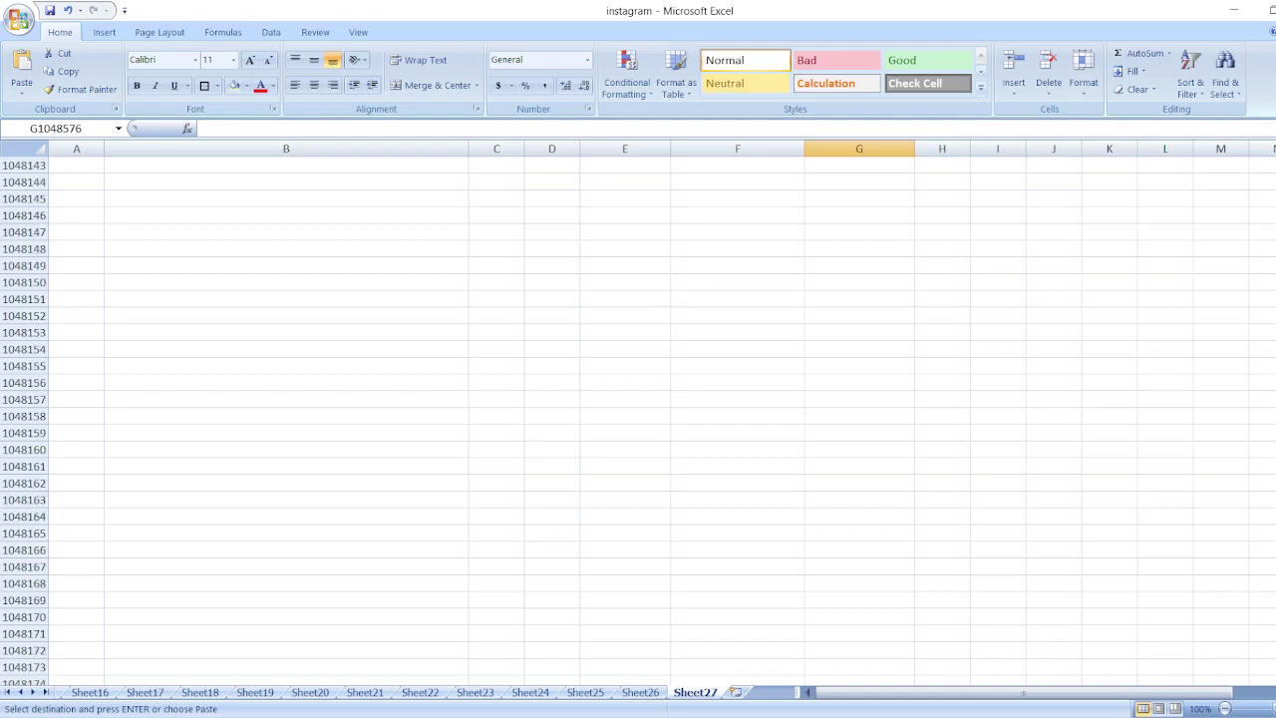
scroll(874, 618, "up", 10)
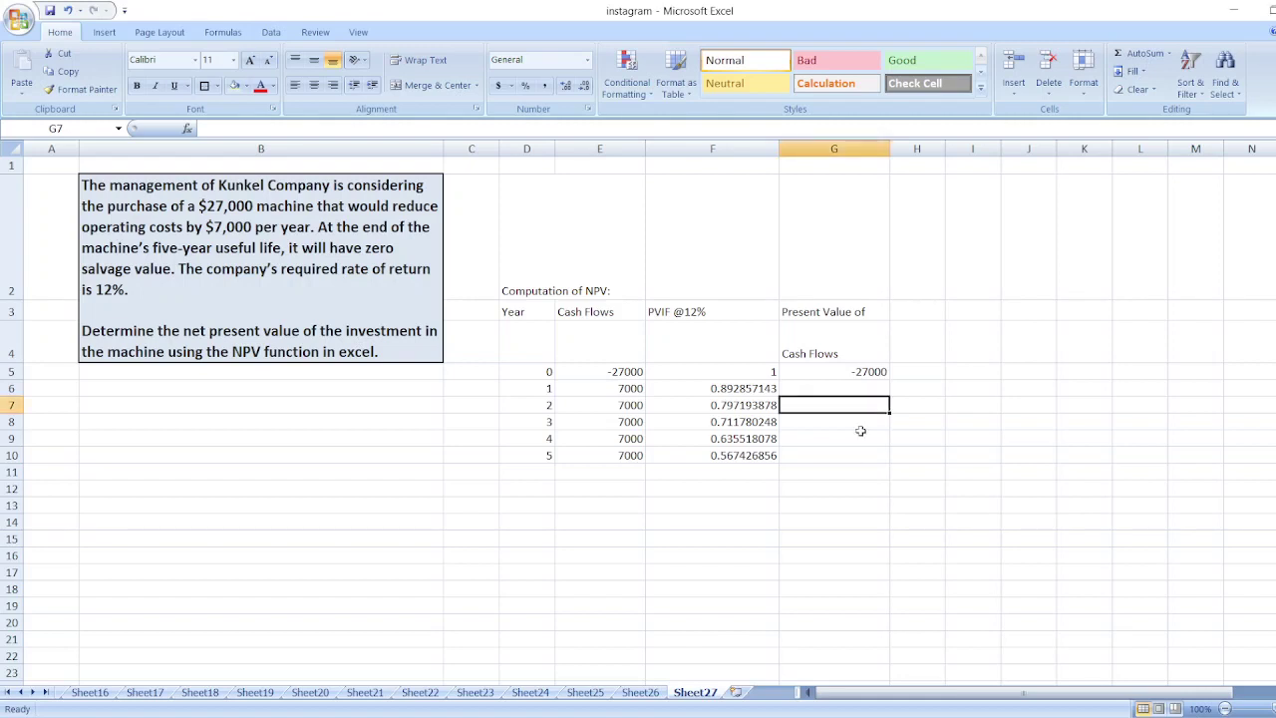
- Enter present value formulas =E6*F6 and =E7*F7 for years 1 and 2
left_click(854, 388)
type("=")
key("Left")
key("Left")
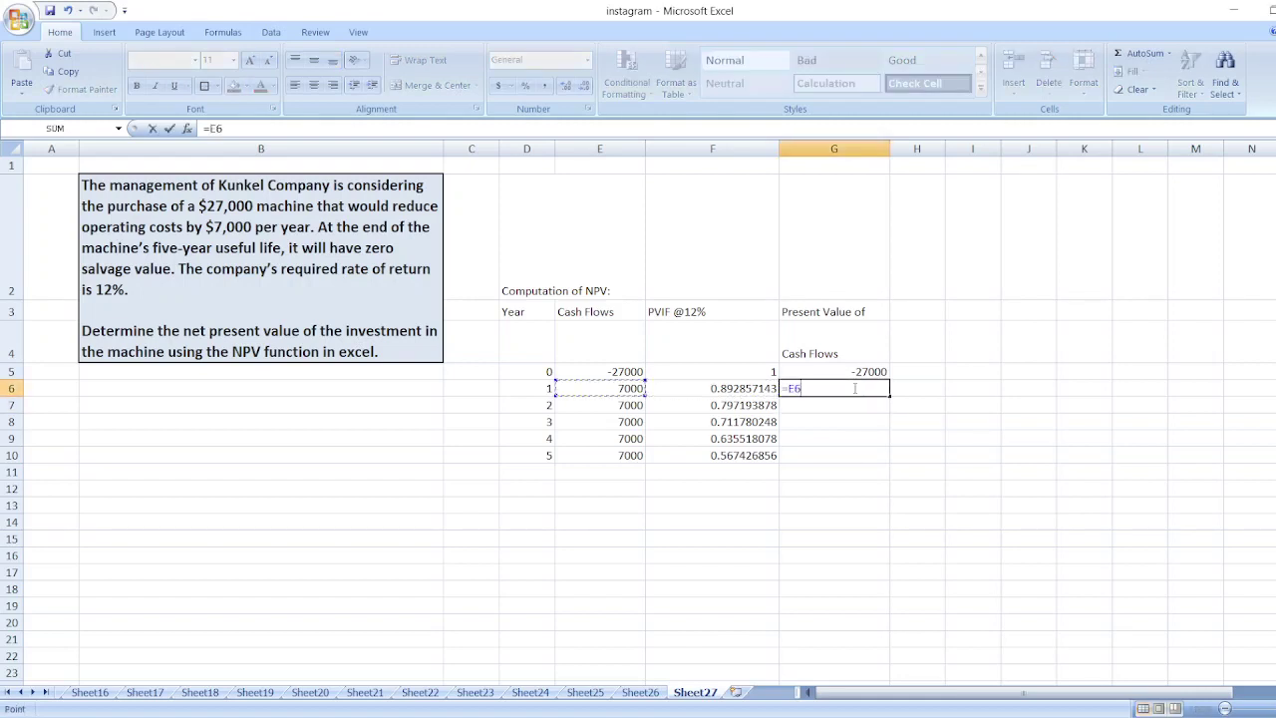
type("*")
key("Left")
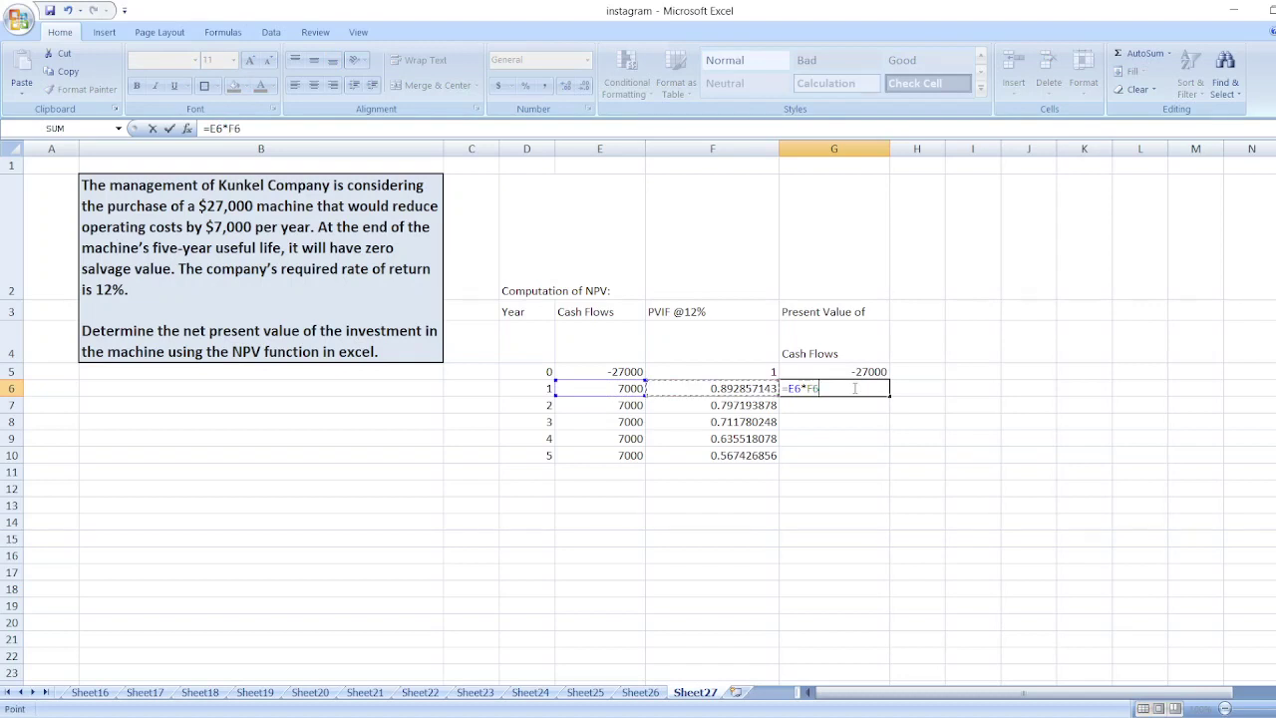
key("Return")
type("=")
key("Left")
key("Left")
type("*")
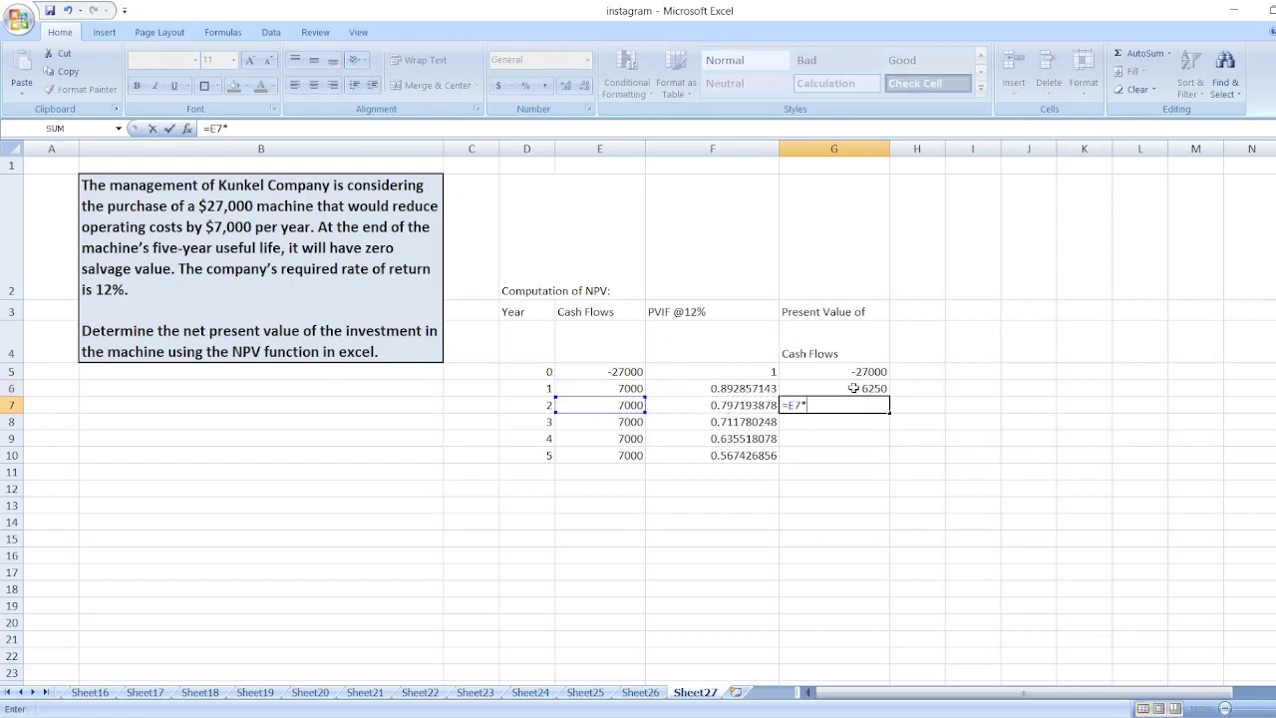
key("Left")
key("Return")
- Copy the year 2 present value formula into years 3–5, ending at 3971.98799
key("Up")
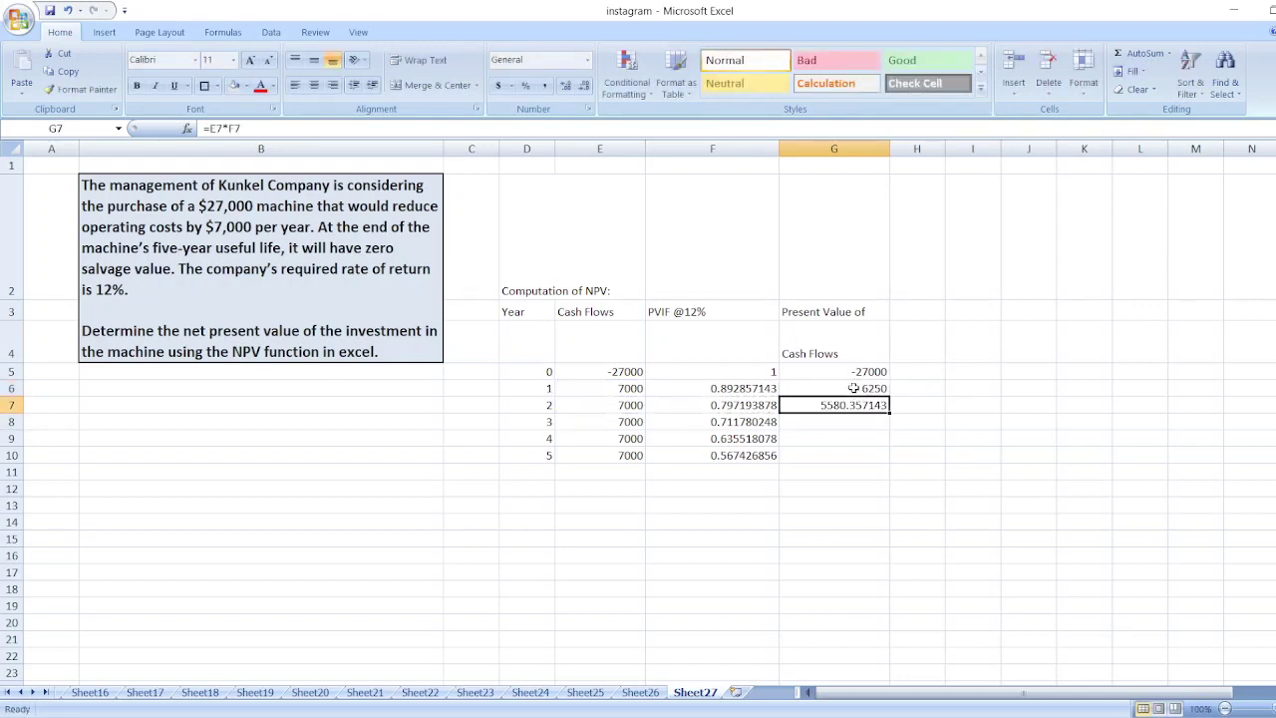
key("ctrl+c")
key("Down")
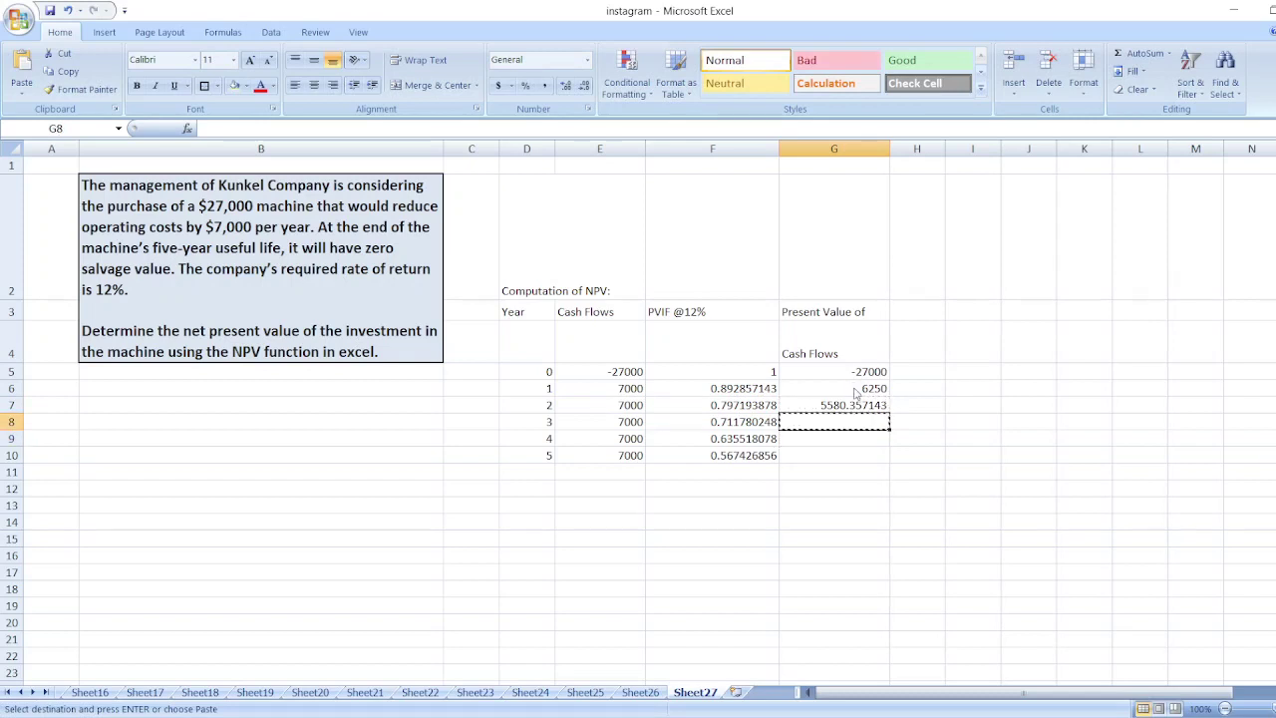
key("ctrl+c")
key("Up")
key("ctrl+c")
key("Down")
key("ctrl+v")
key("Down")
key("ctrl+v")
key("Down")
key("ctrl+v")
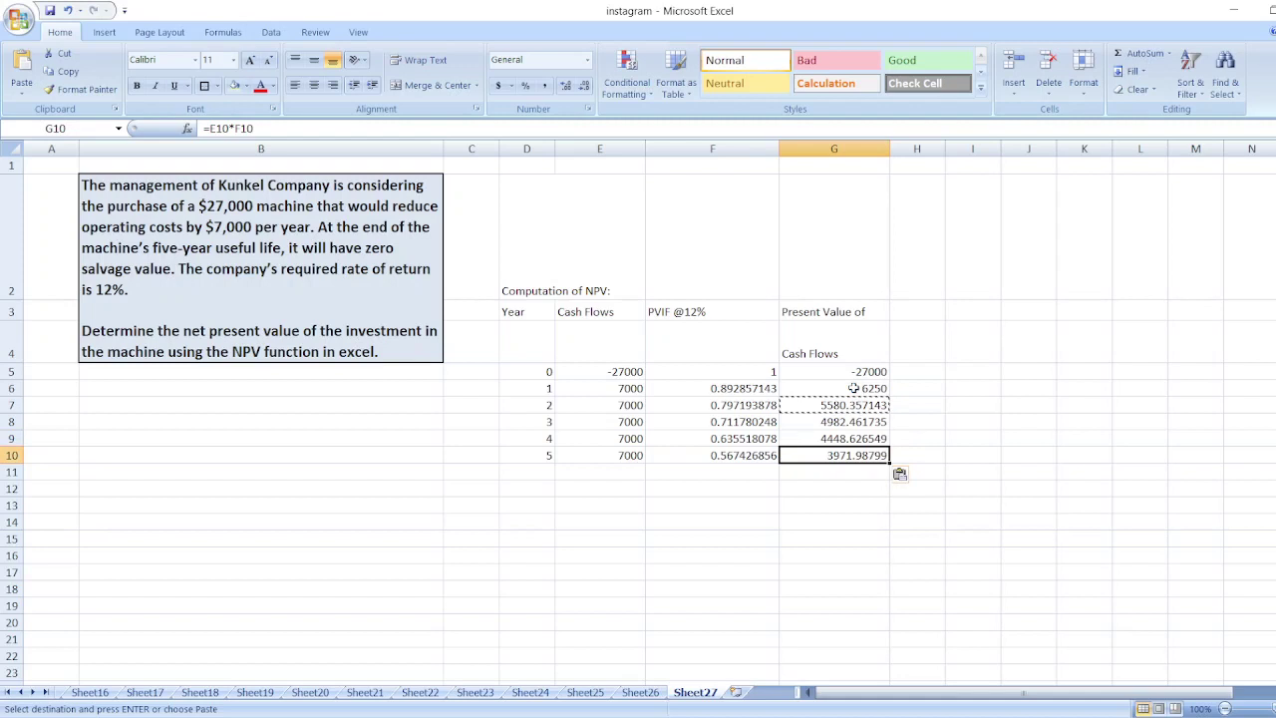
key("Down")
- Sum G5:G10 in G11 for an NPV of -1766.566584
key("Escape")
type("=su")
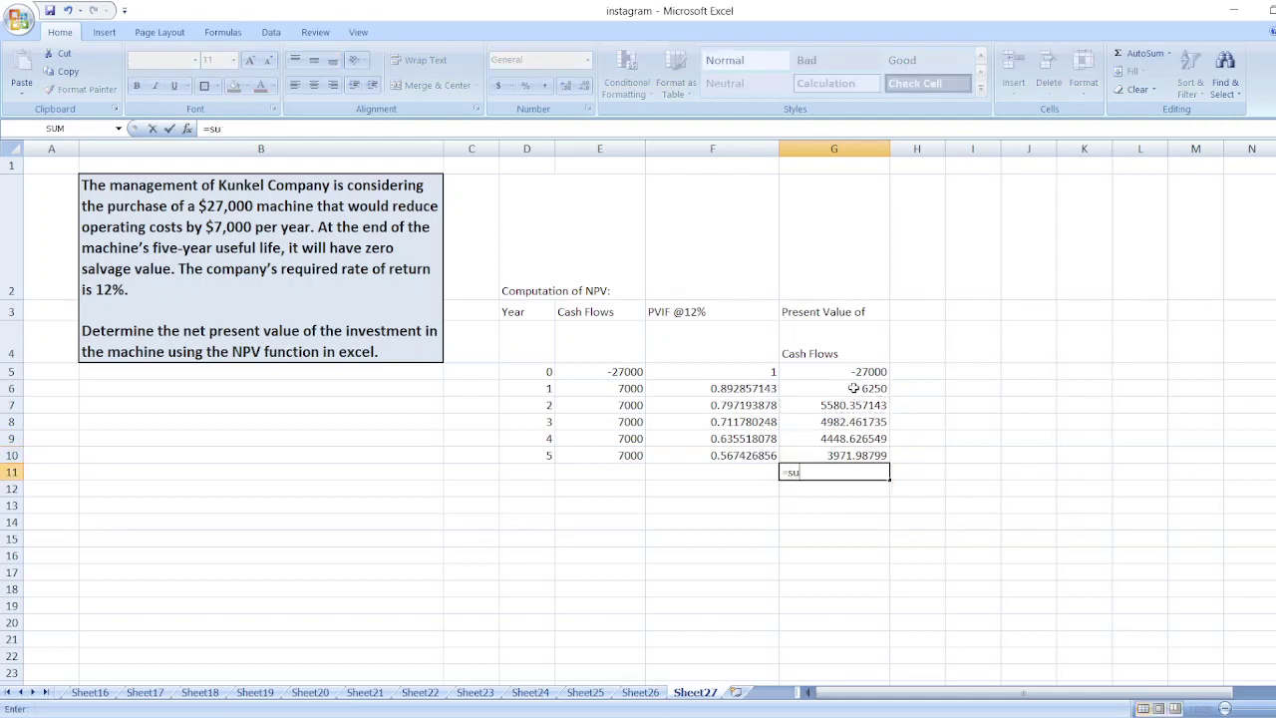
type("m")
key("Up")
key("Up")
key("Up")
key("Up")
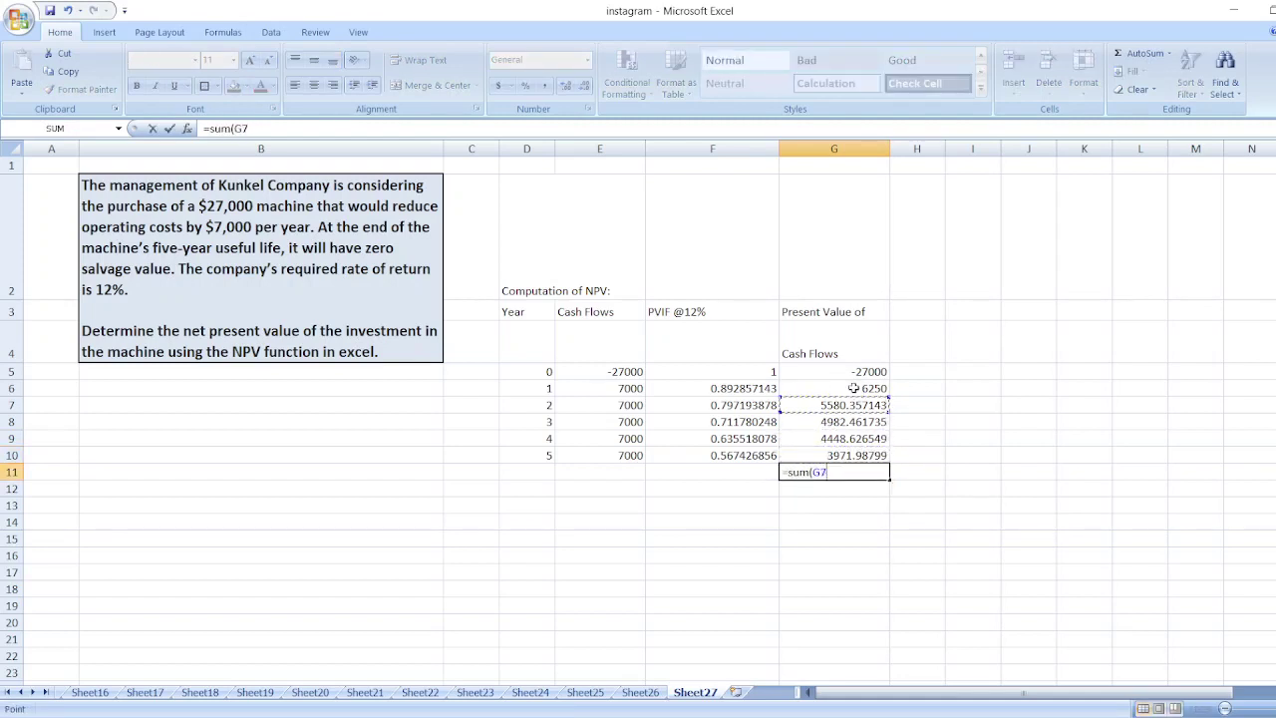
key("Up")
key("Up")
key("shift+Down")
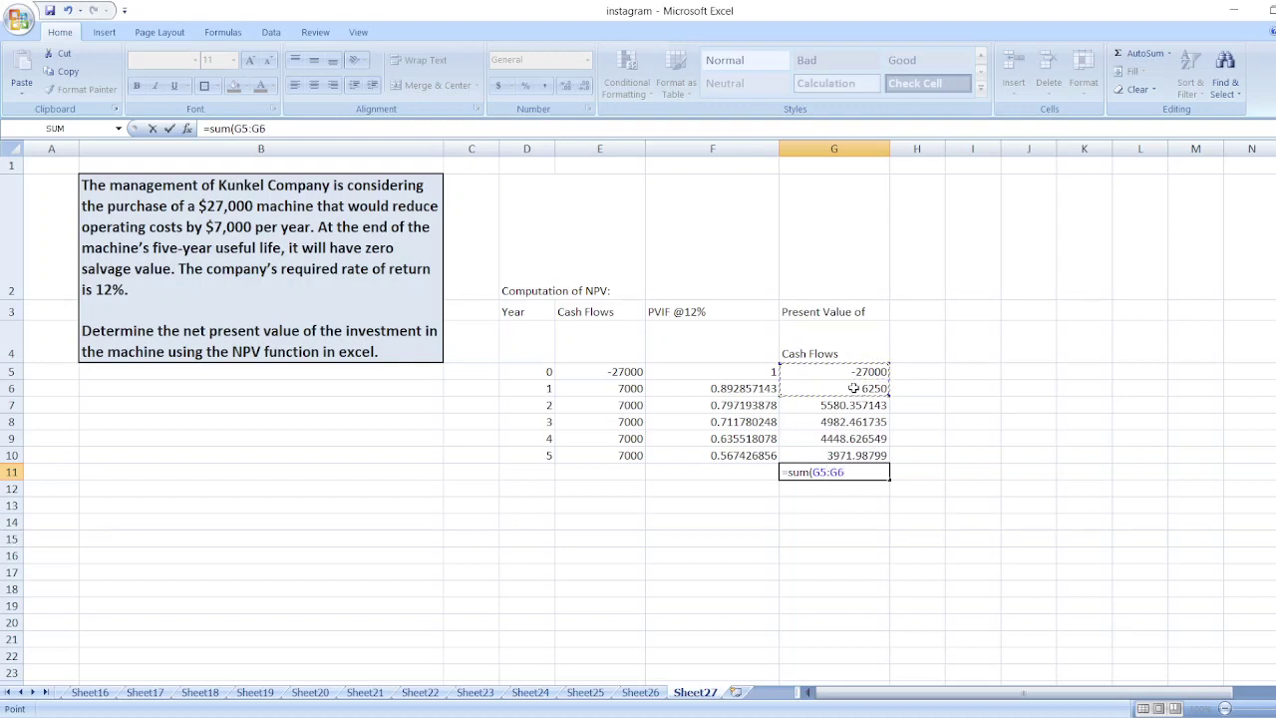
key("shift+Down")
key("shift+Down")
key("shift+Down")
key("shift+Down")
key("Return")
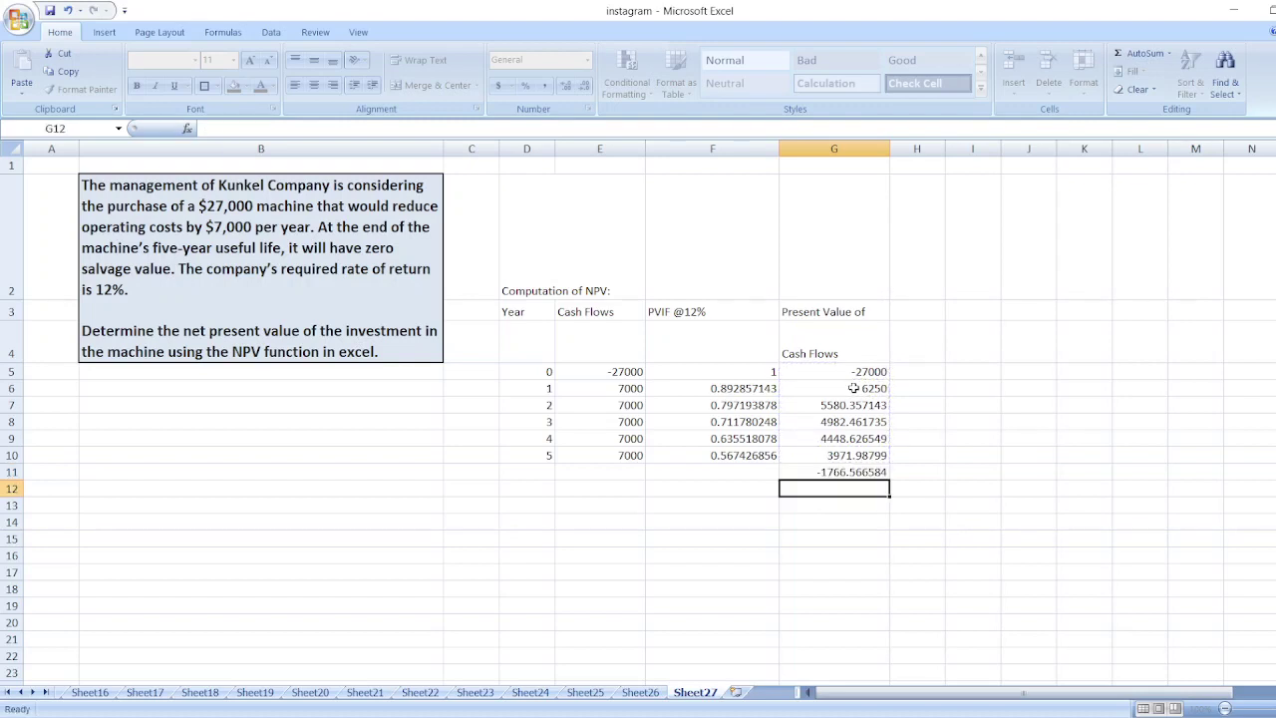
- Reduce G7:G11 to two decimals so the NPV total shows -1766.57
left_click(865, 373)
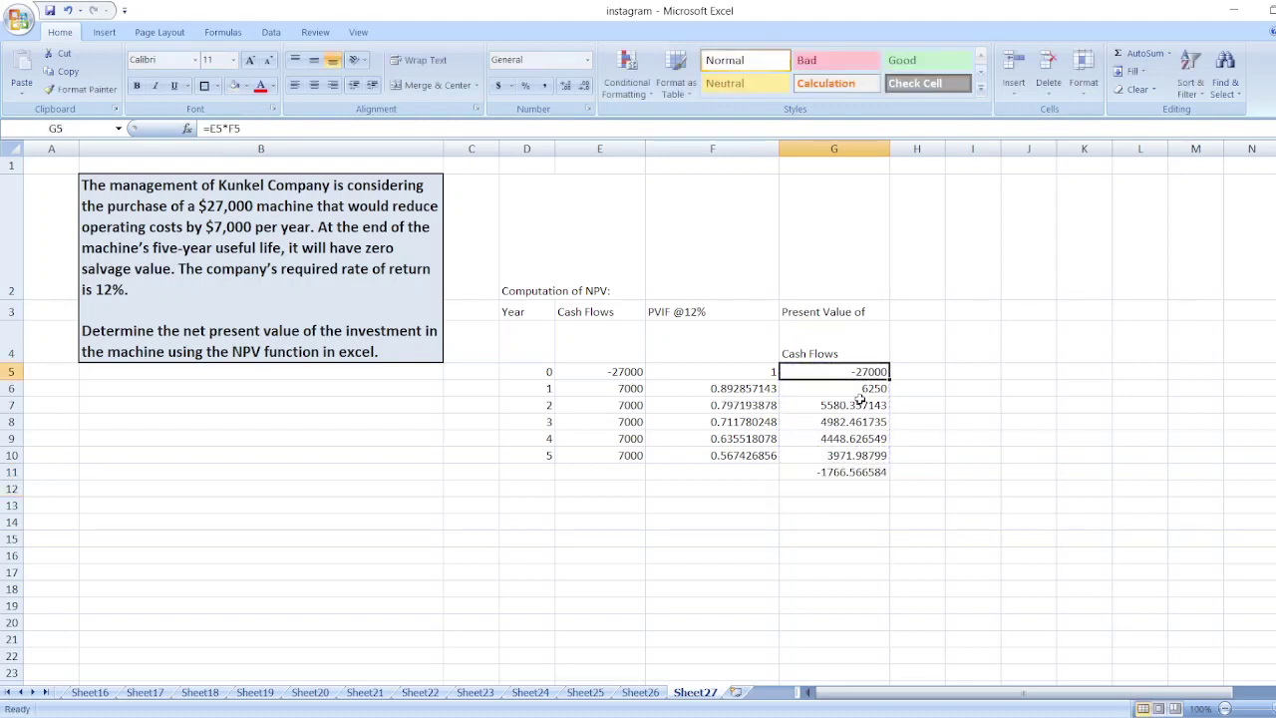
left_click_drag(860, 403, 857, 472)
left_click(585, 87)
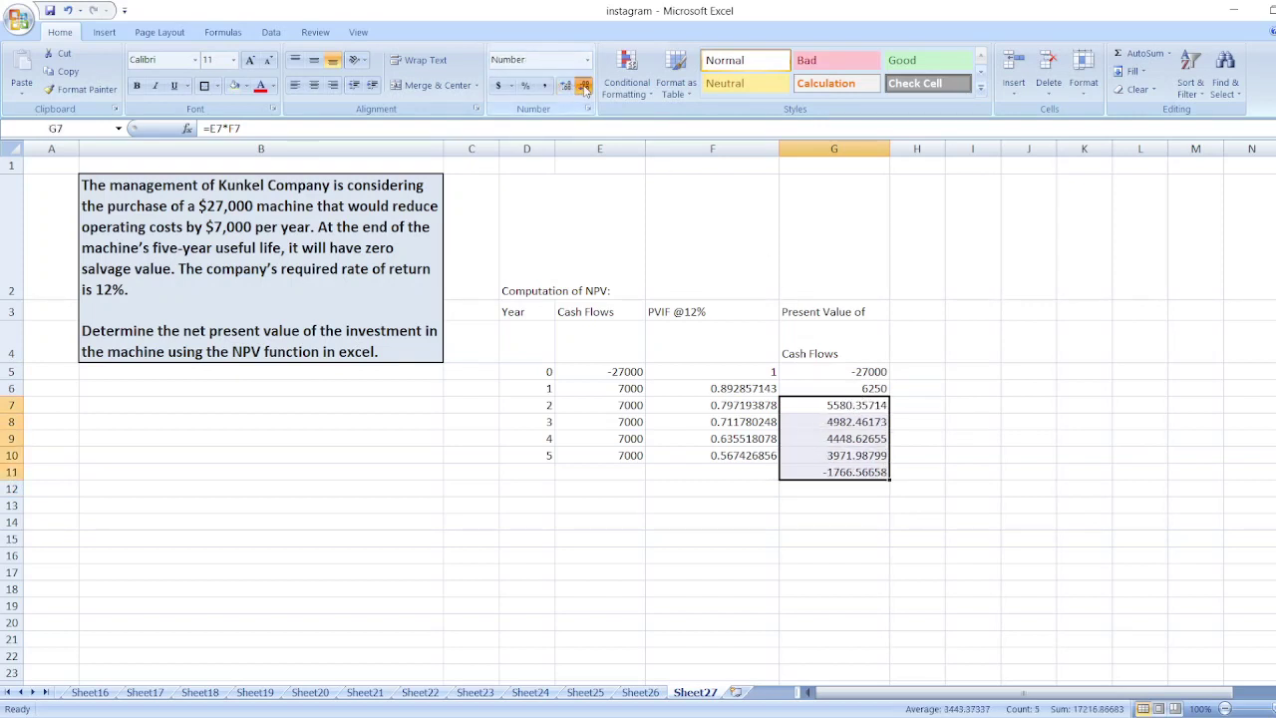
left_click(586, 87)
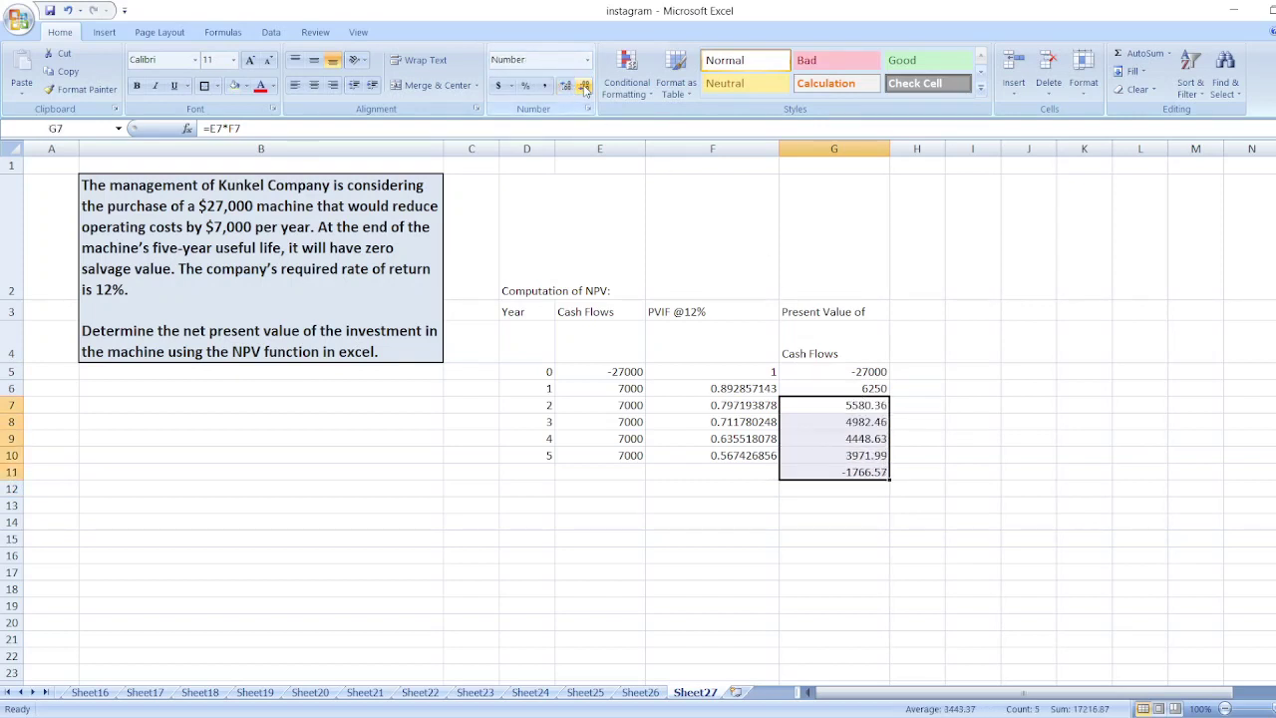
left_click(758, 475)
- Enter the label 'NPV =' in F11 next to the total
type("NPV =")
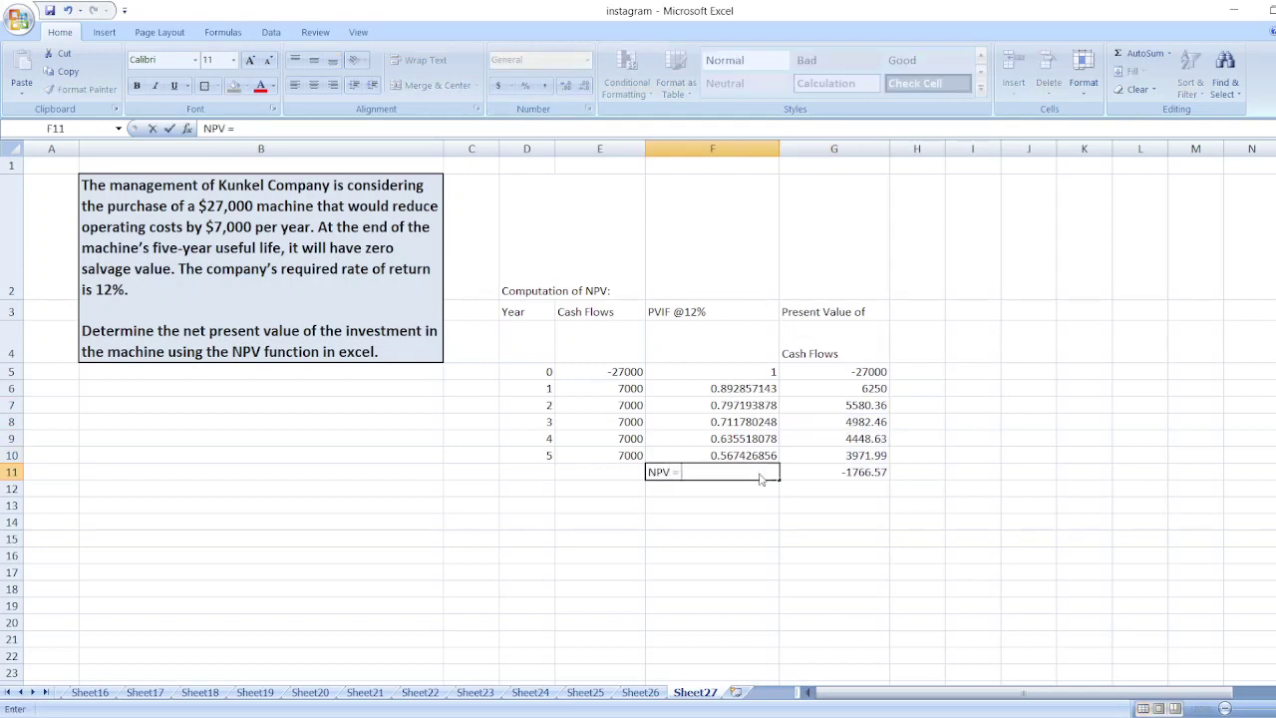
key("Return")
key("Right")
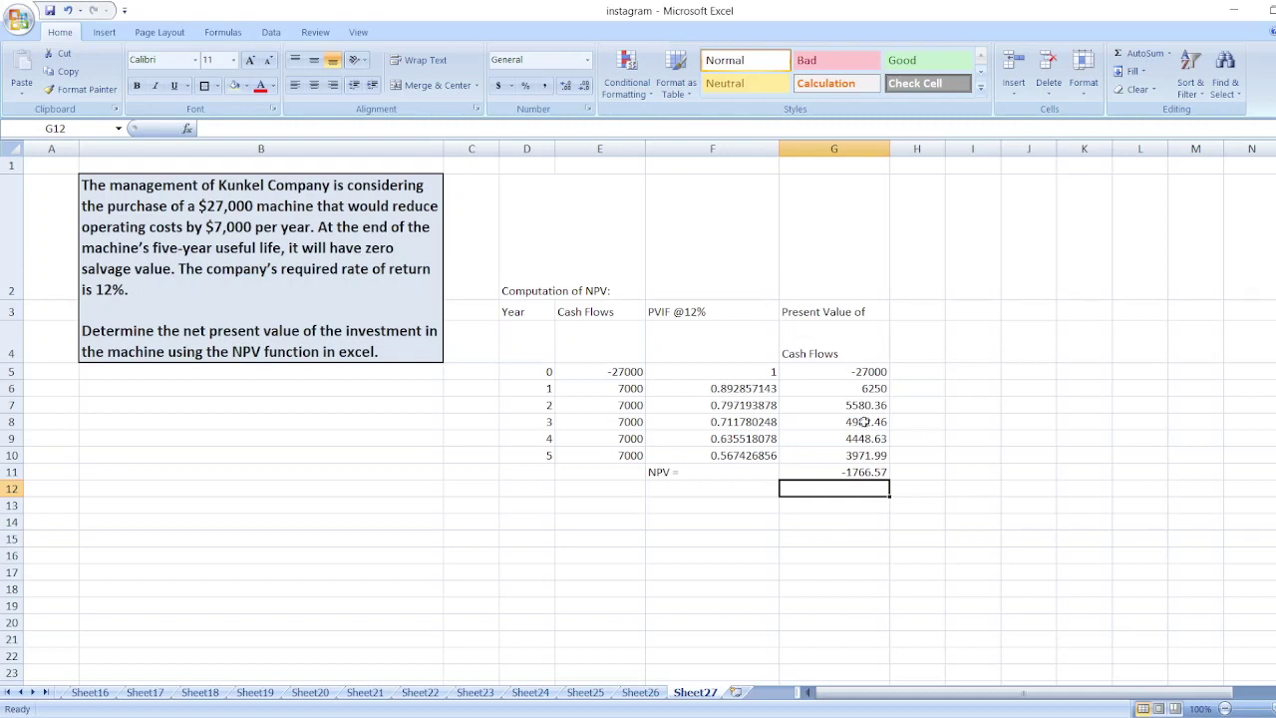
- Bold the Computation of NPV title and the column headers
left_click(492, 285)
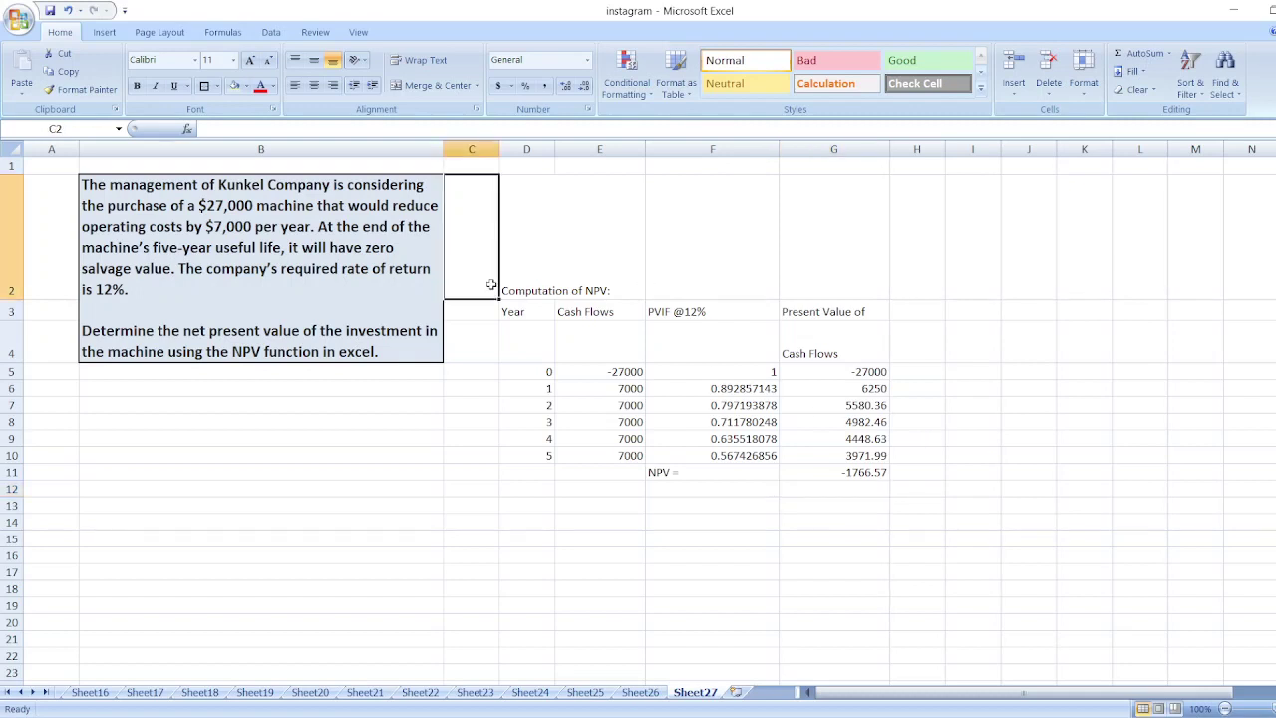
key("Right")
key("shift+Right")
key("shift+Right")
key("shift+Right")
key("shift+Right")
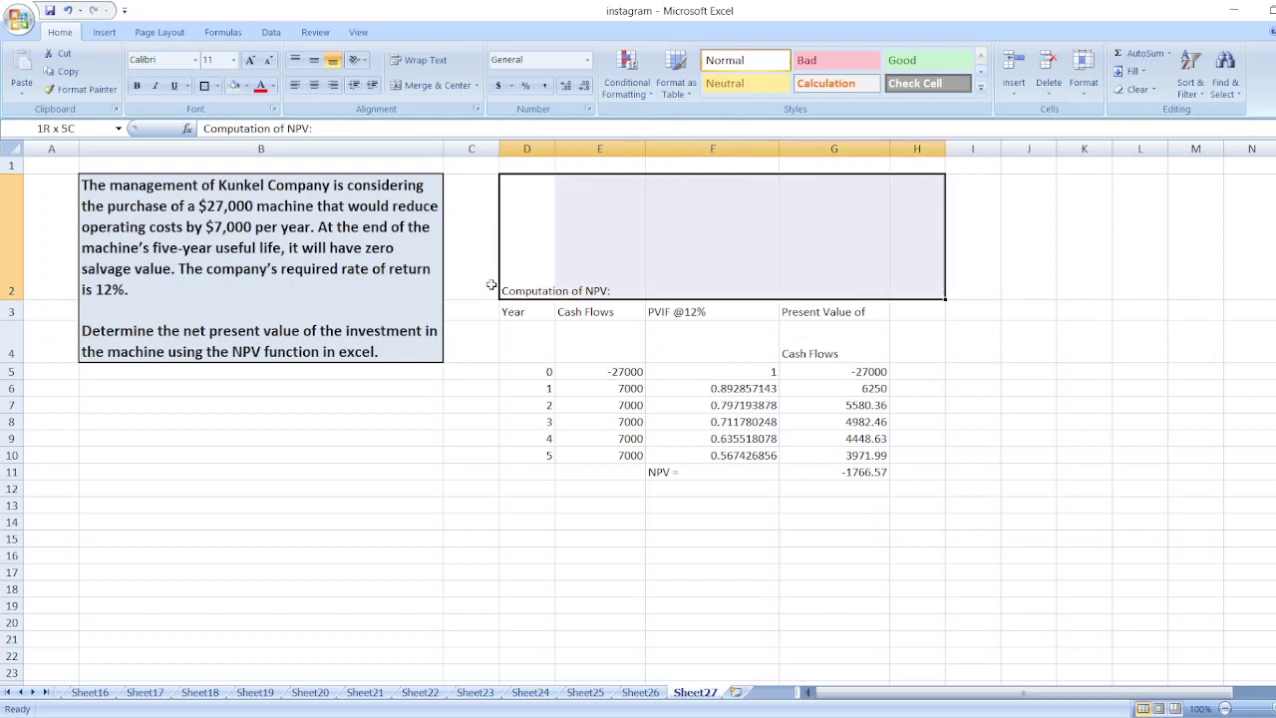
key("shift+Down")
key("shift+Down")
key("ctrl+b")
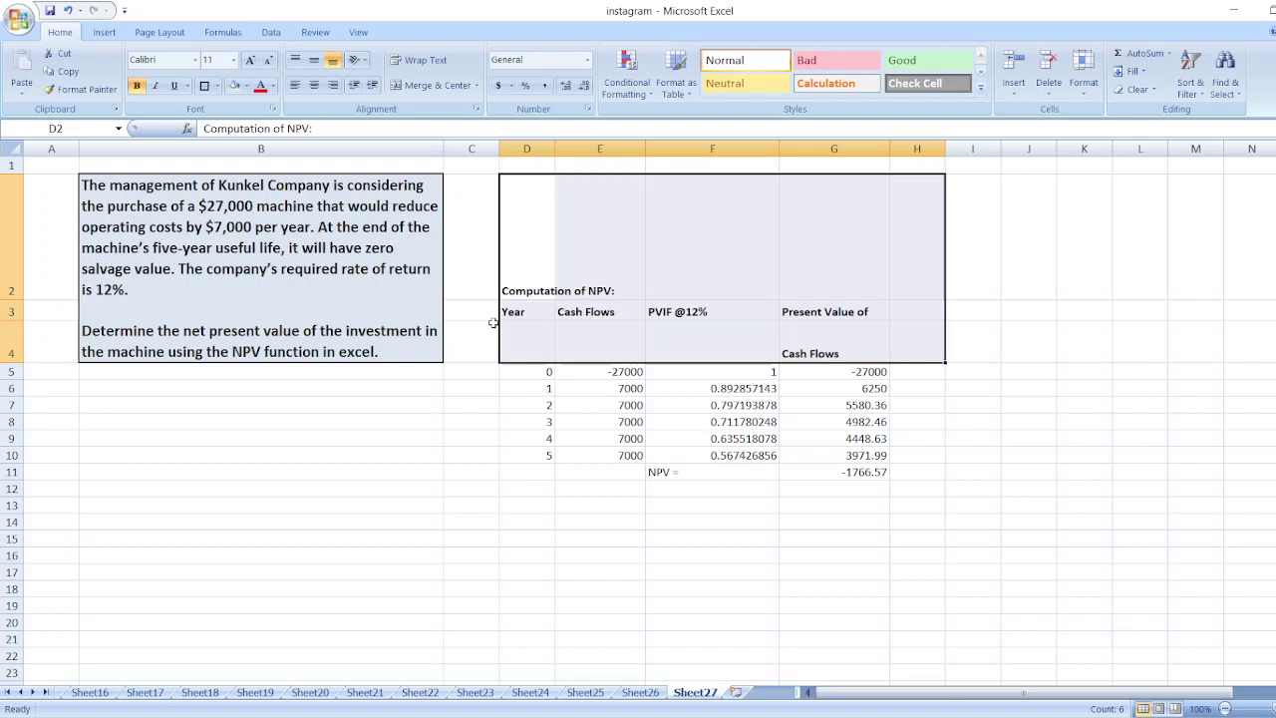
- Bold the NPV = -1766.57 total row
left_click(530, 478)
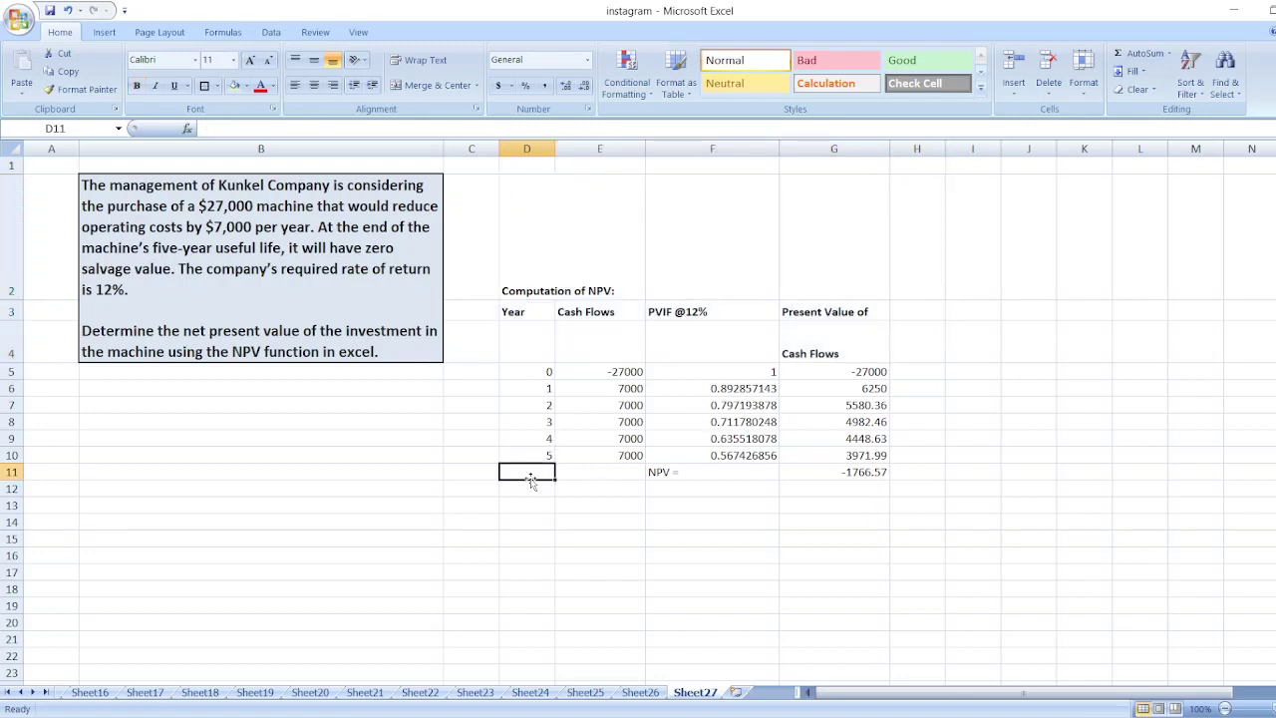
key("shift+Right")
key("shift+Right")
key("shift+Right")
key("ctrl+b")
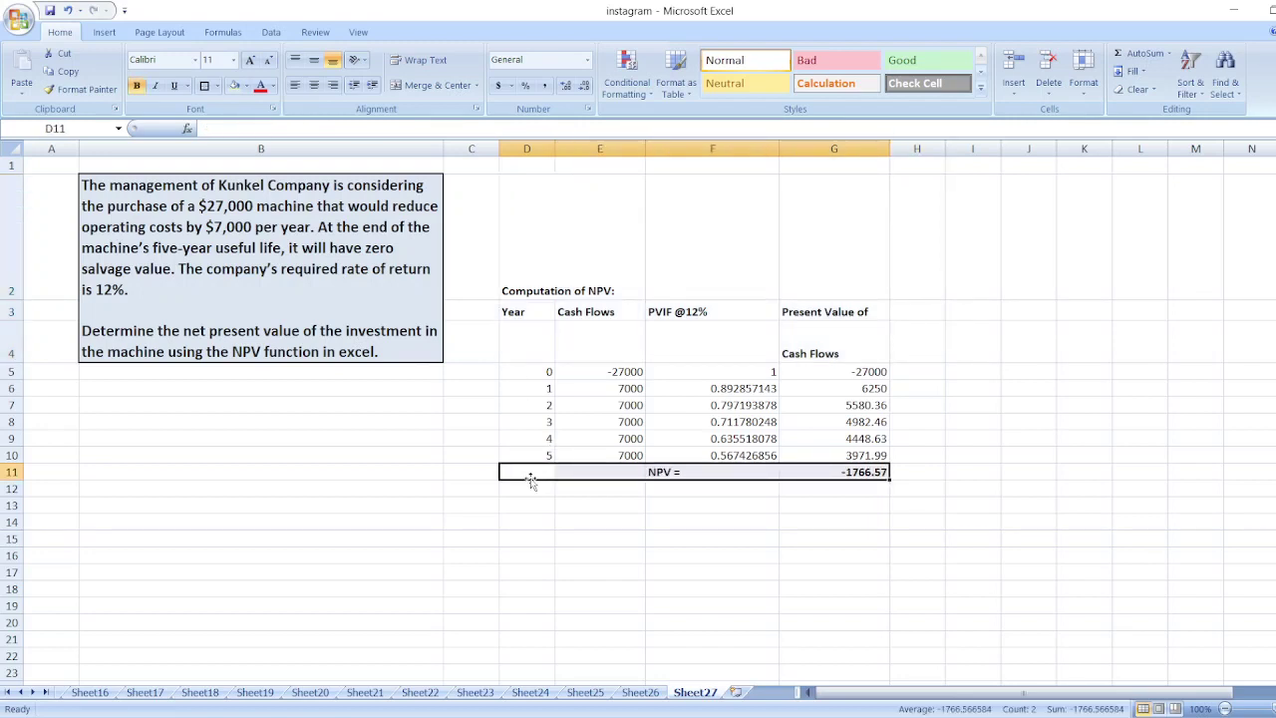
left_click(662, 502)
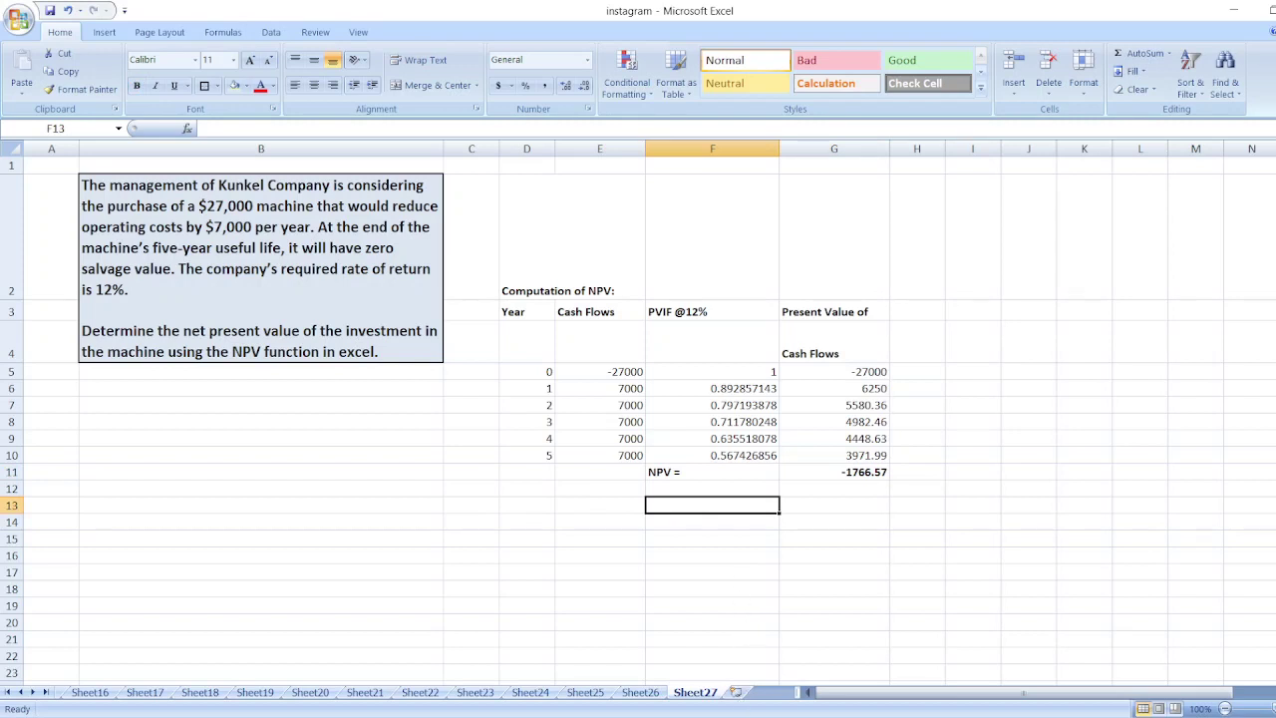